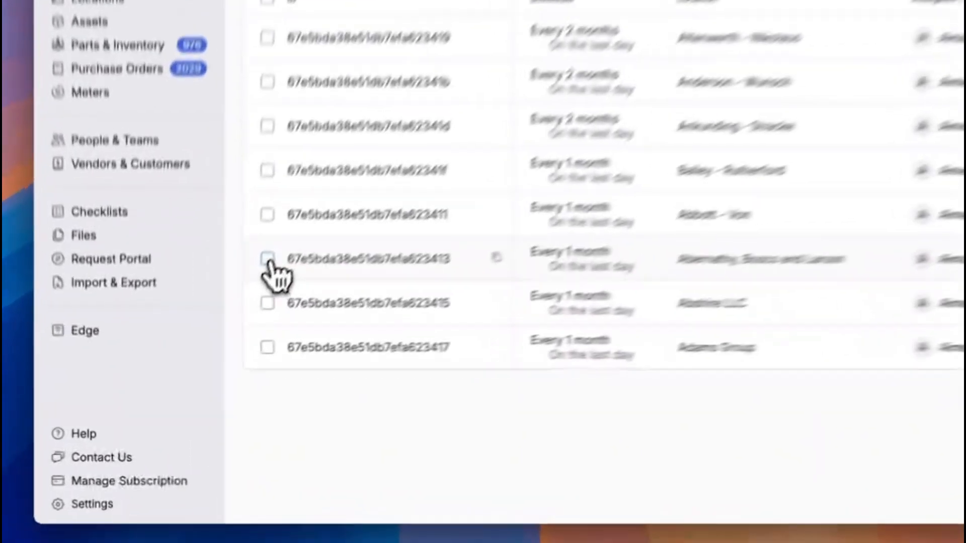
# Assign another administrator as primary worker on the Abernathy, Bosco and Larson, Abshire LLC and Adams Group schedules.
pyautogui.click(204, 345)
pyautogui.click(292, 277)
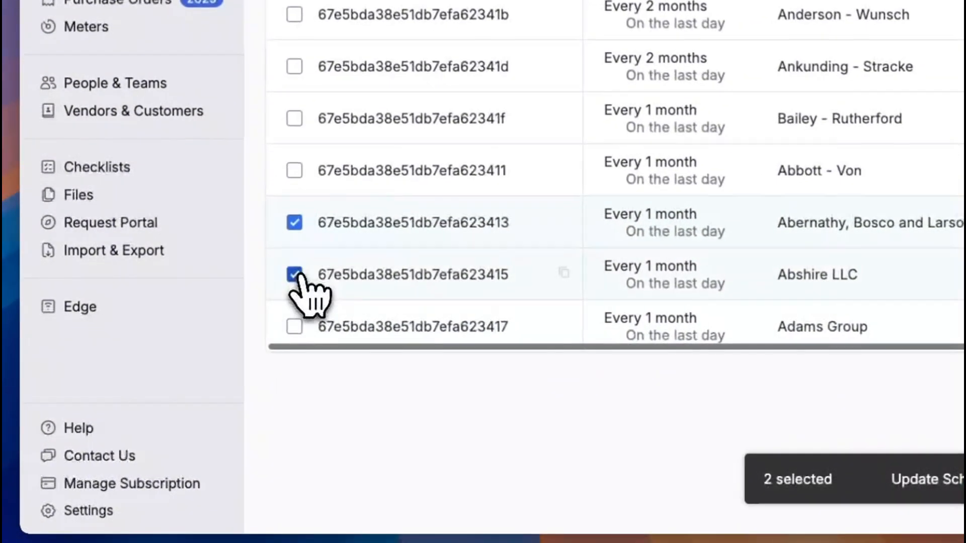
pyautogui.click(293, 328)
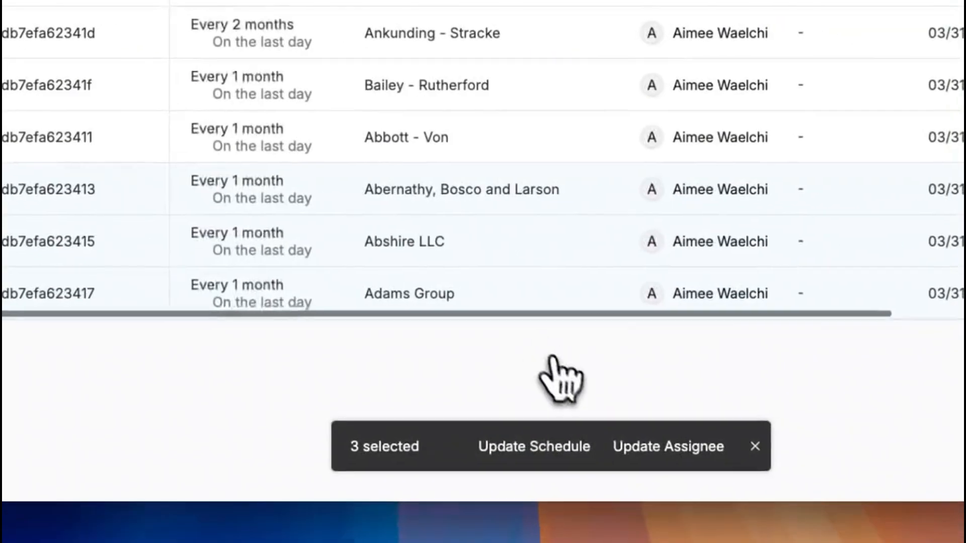
pyautogui.click(630, 443)
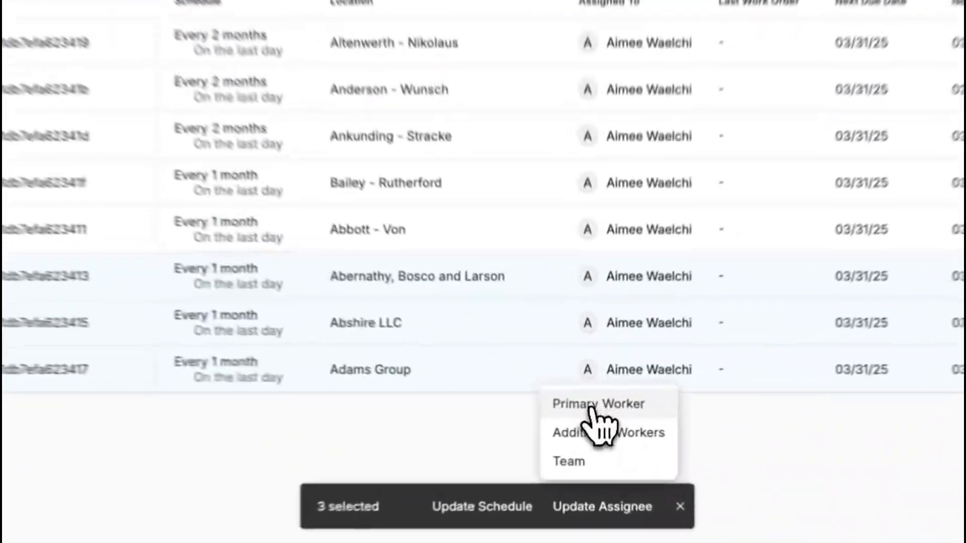
pyautogui.click(593, 419)
pyautogui.click(436, 286)
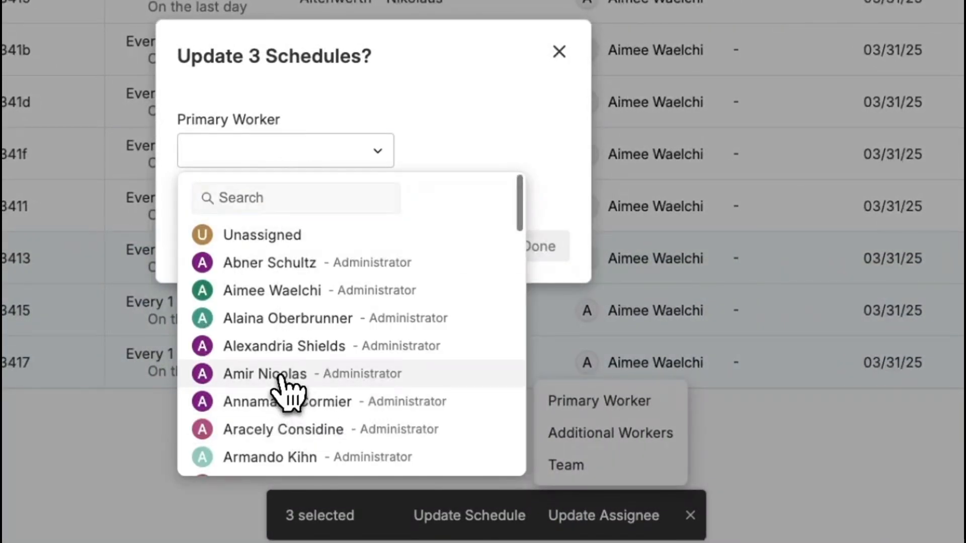
pyautogui.click(286, 379)
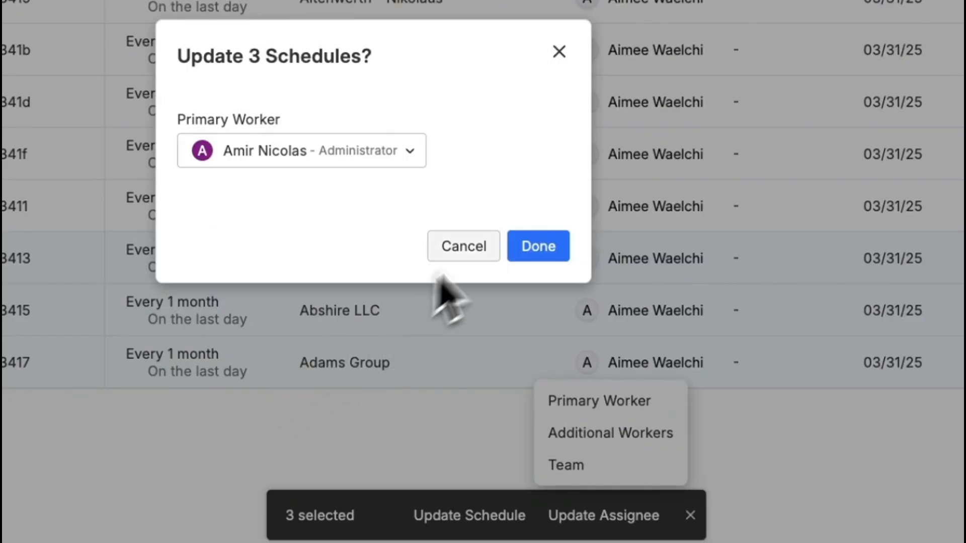
pyautogui.click(538, 247)
pyautogui.click(531, 232)
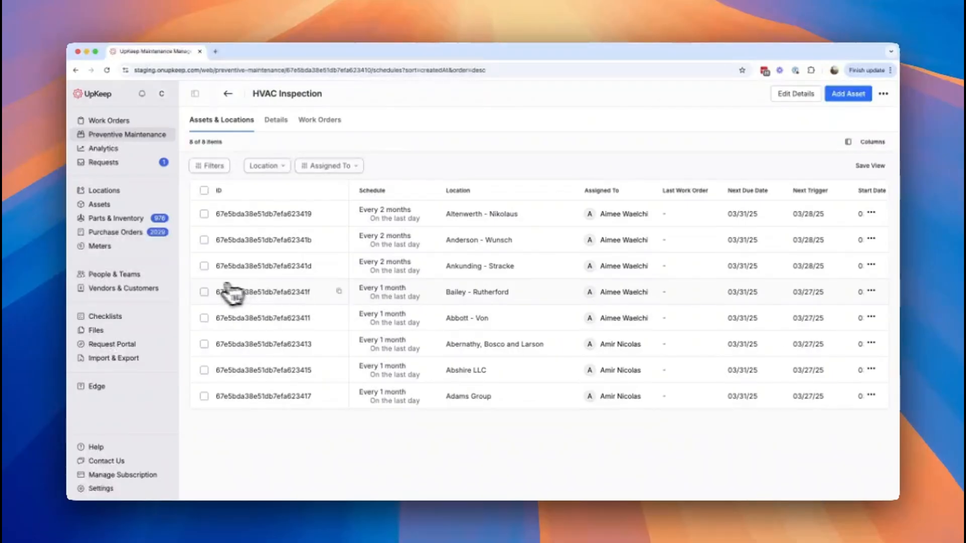
# Set the Bailey - Rutherford and Abbott - Von schedules to the existing "Due every 2 months on last day" option.
pyautogui.click(204, 292)
pyautogui.click(289, 297)
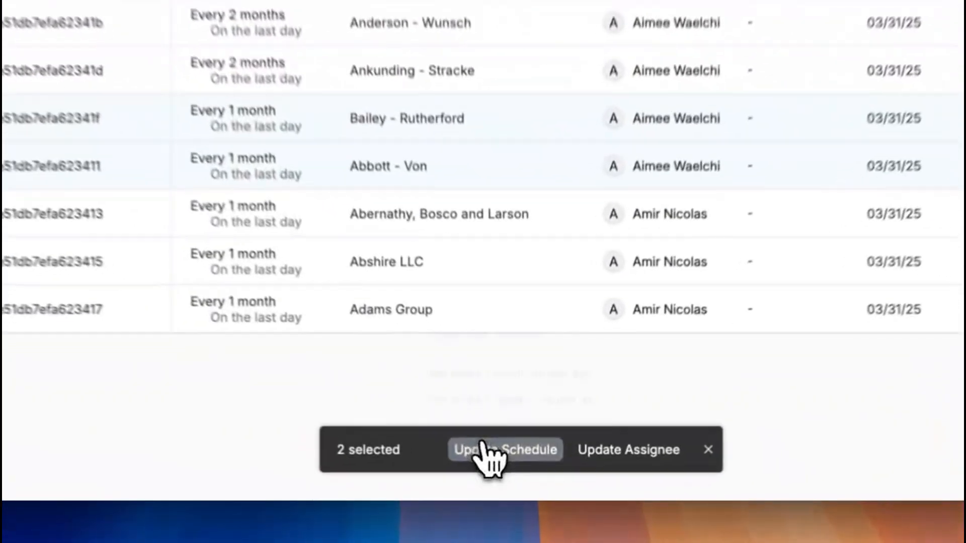
pyautogui.click(518, 471)
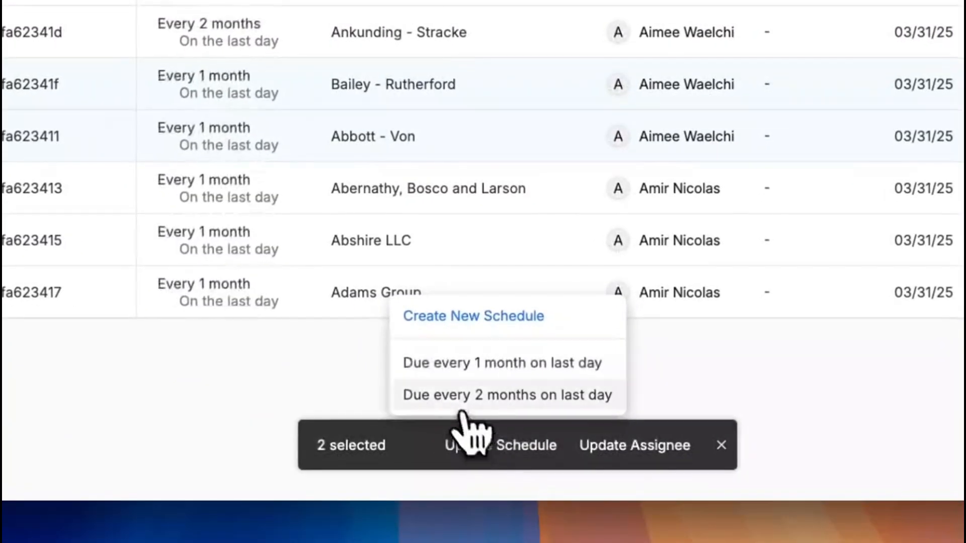
pyautogui.click(445, 395)
pyautogui.click(568, 166)
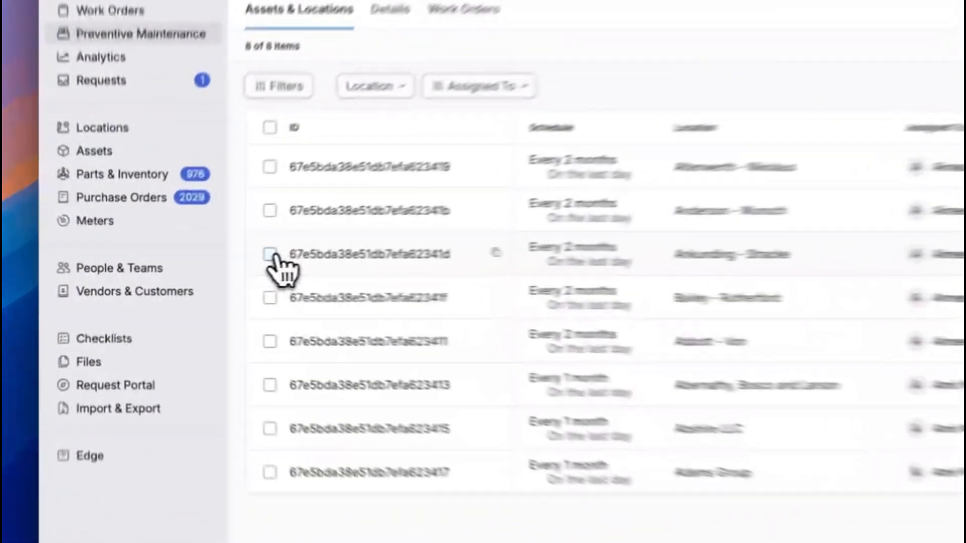
# Start a new calendar schedule for the Ankunding - Stracke location with work orders due every 3 months.
pyautogui.click(203, 265)
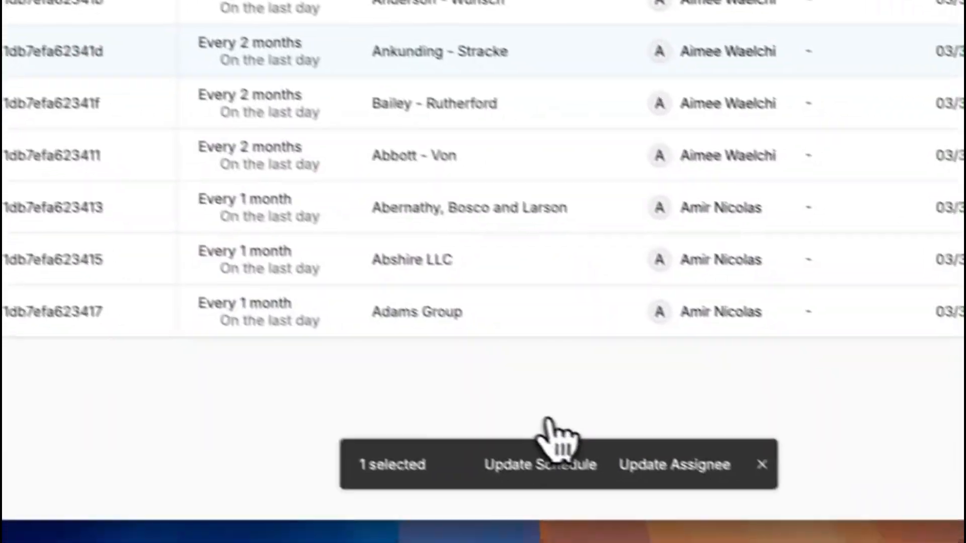
pyautogui.click(509, 445)
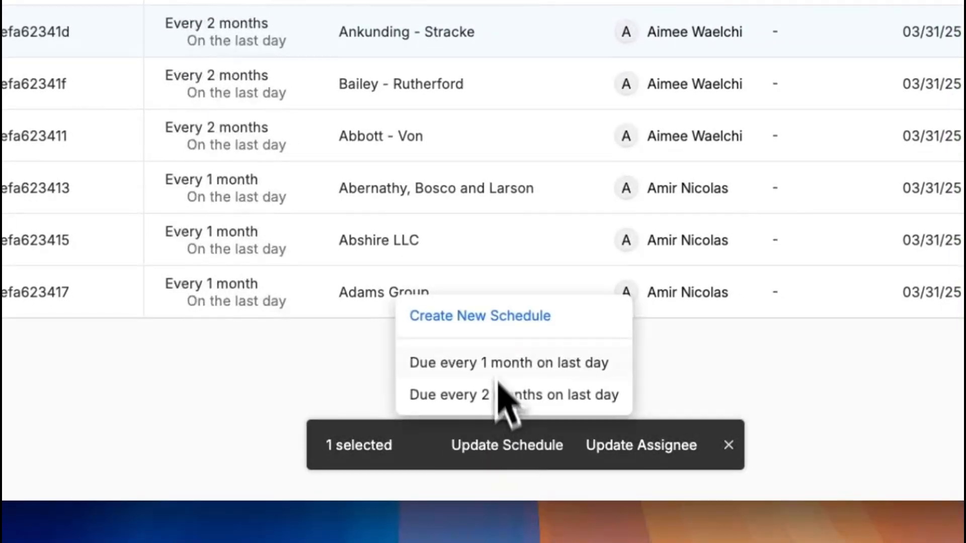
pyautogui.click(487, 314)
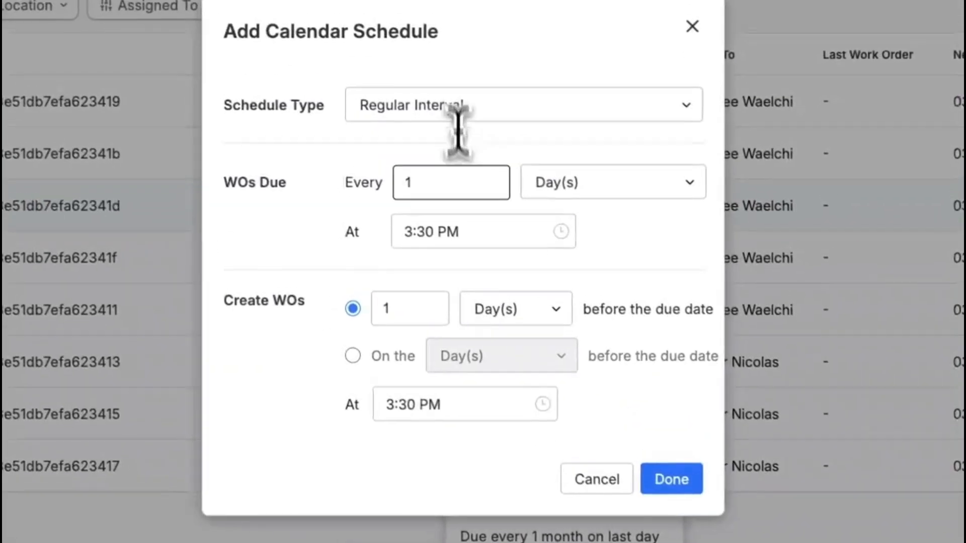
pyautogui.press('BackSpace')
pyautogui.write('03')
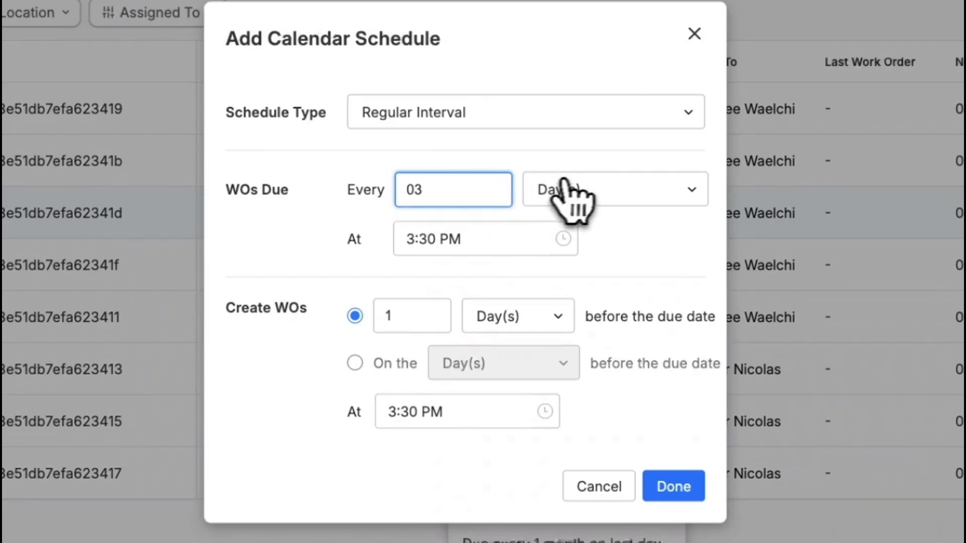
pyautogui.click(576, 190)
pyautogui.click(571, 294)
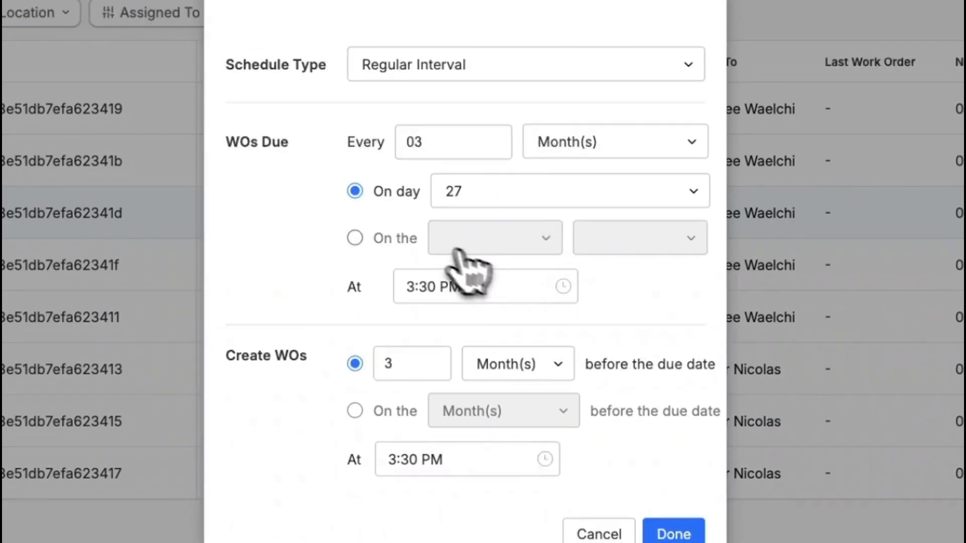
# Make the new schedule's work orders due on the last day at 5:00 PM.
pyautogui.click(367, 240)
pyautogui.click(541, 241)
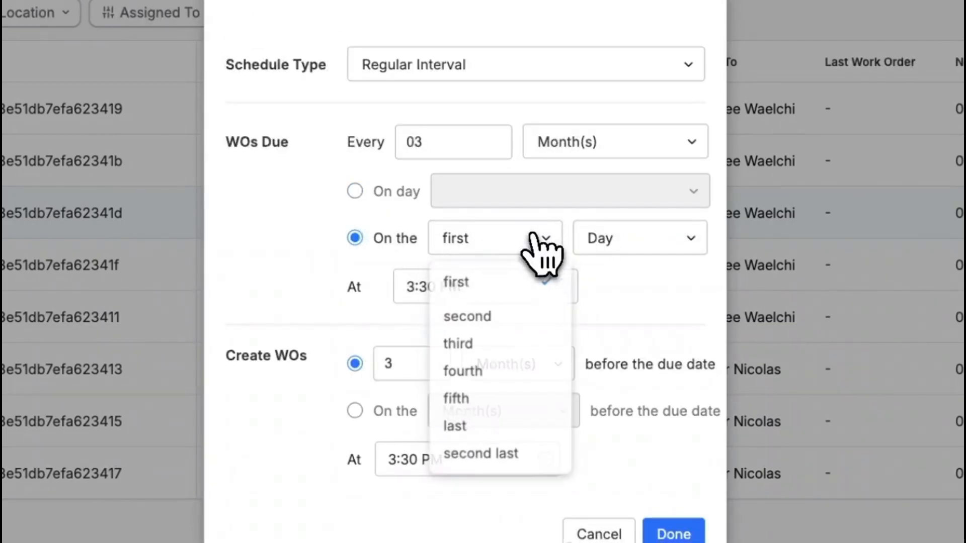
pyautogui.click(486, 427)
pyautogui.click(453, 284)
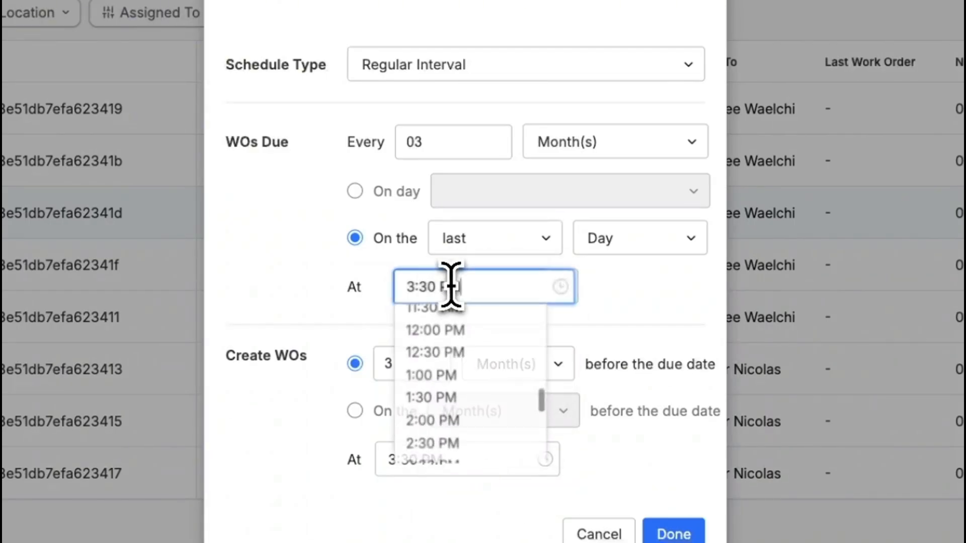
pyautogui.scroll(-3, 468, 382)
pyautogui.click(453, 426)
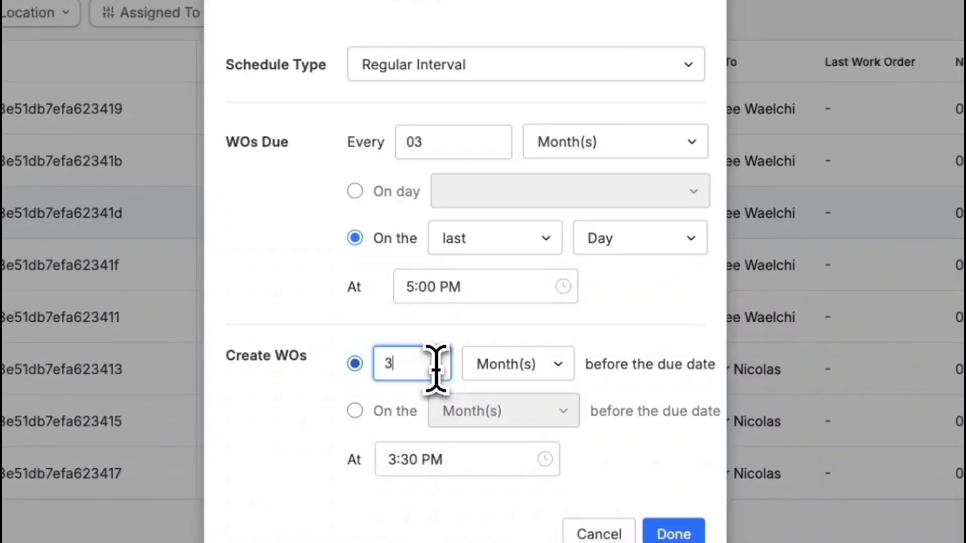
# Set work orders to be created 3 days before the due date at 8:00 AM, and apply the new schedule.
pyautogui.click(491, 380)
pyautogui.click(501, 440)
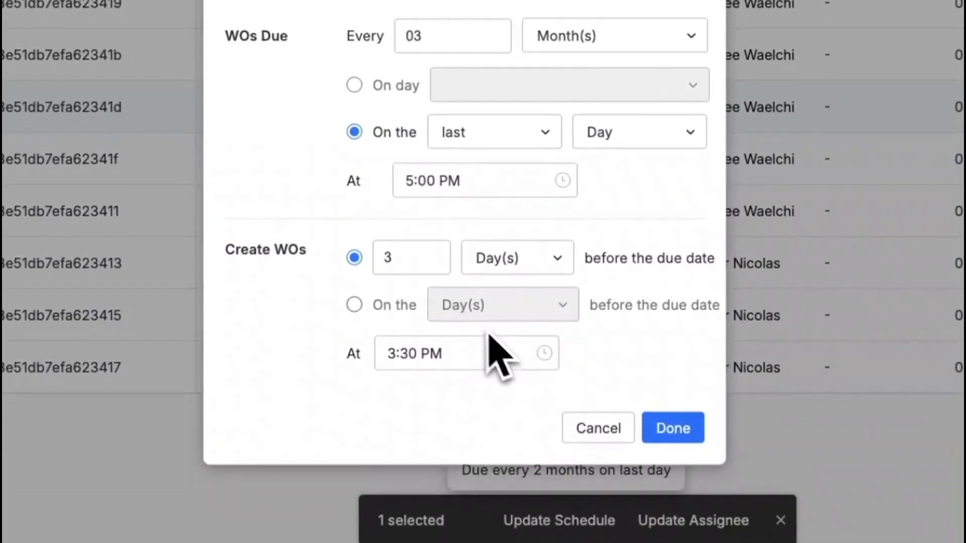
pyautogui.click(410, 351)
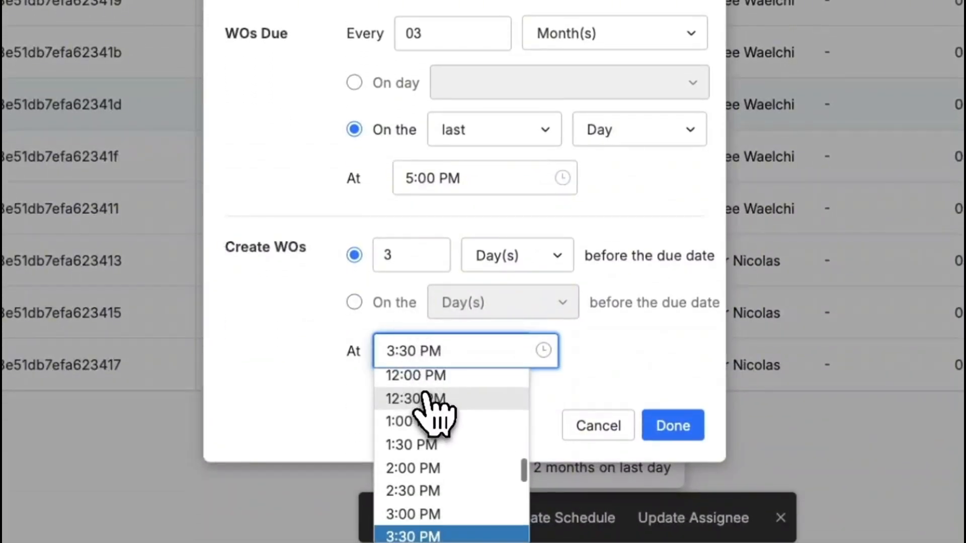
pyautogui.scroll(3, 431, 410)
pyautogui.scroll(3, 425, 402)
pyautogui.click(416, 383)
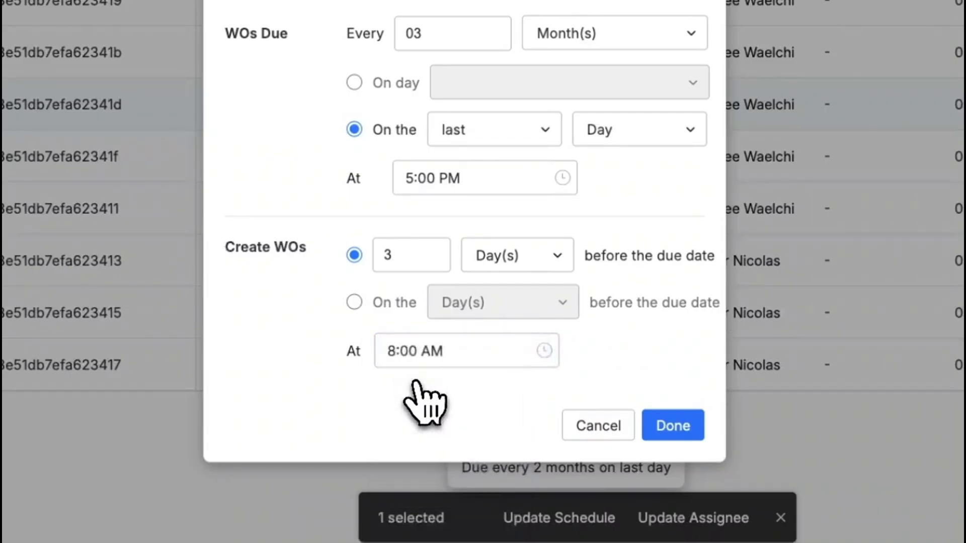
pyautogui.click(673, 426)
pyautogui.click(639, 241)
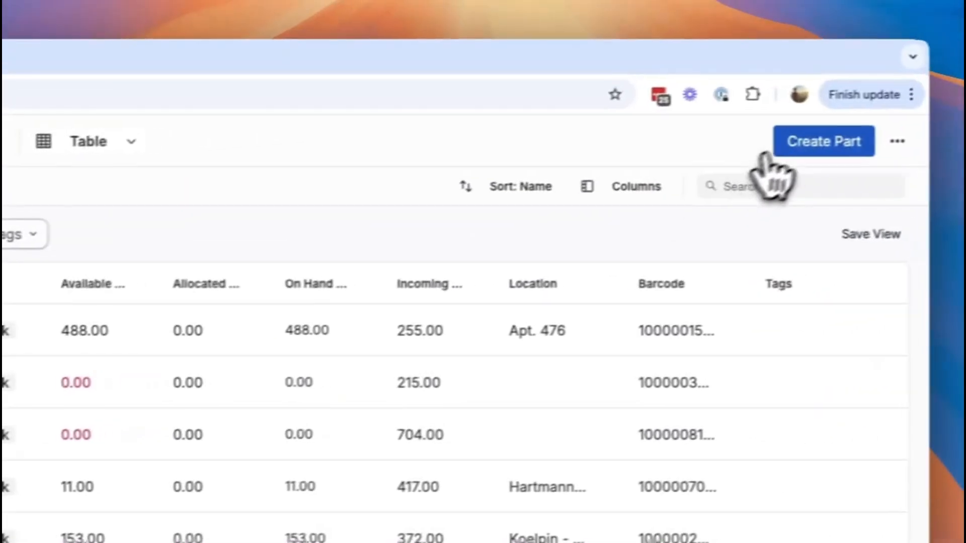
# Start a new part named 3/4 inch conveyor rollers - 10" long with part number 123456789.
pyautogui.click(793, 145)
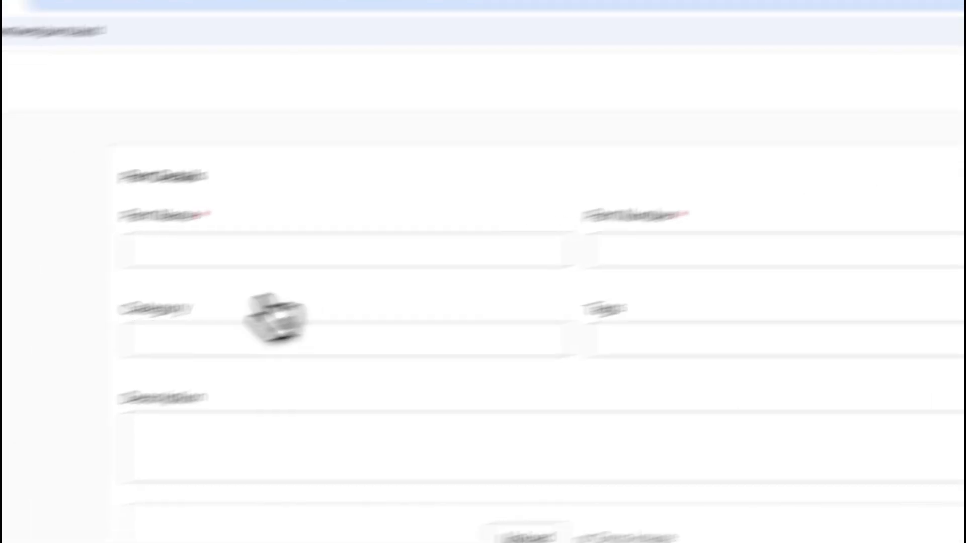
pyautogui.click(508, 177)
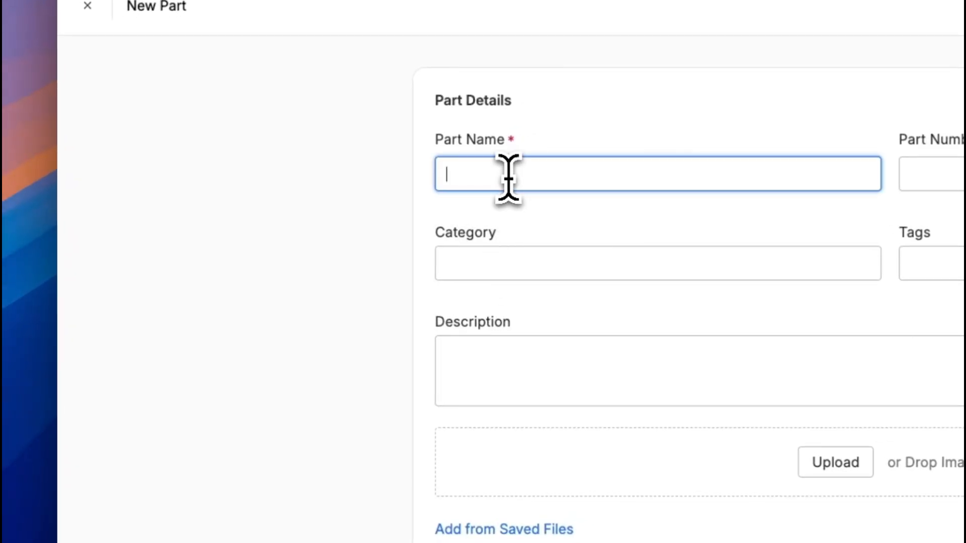
pyautogui.write('3/4 ')
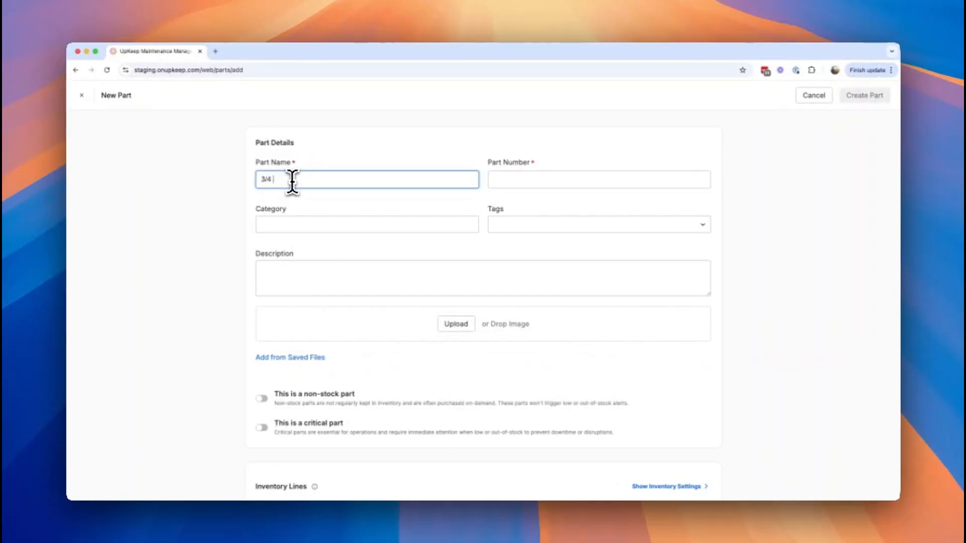
pyautogui.write('ind')
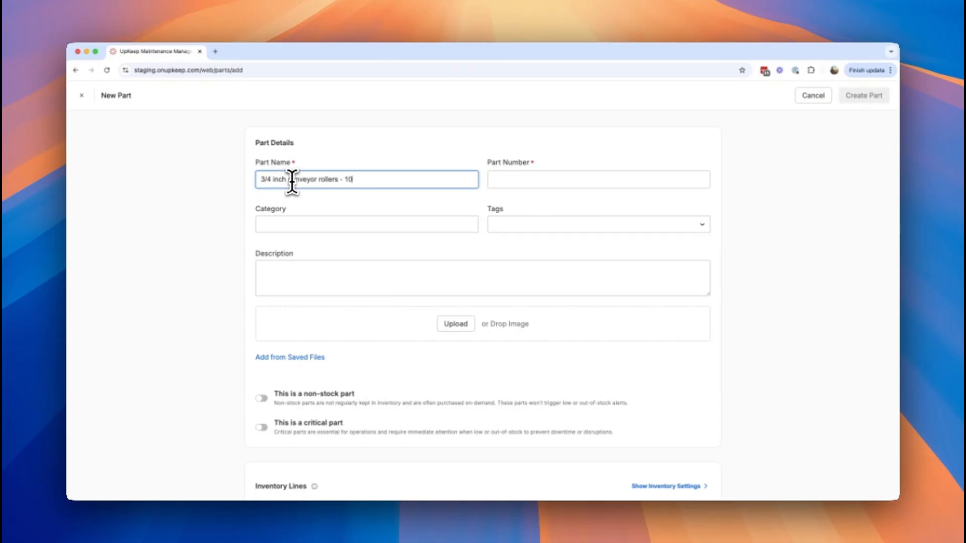
pyautogui.press('Tab')
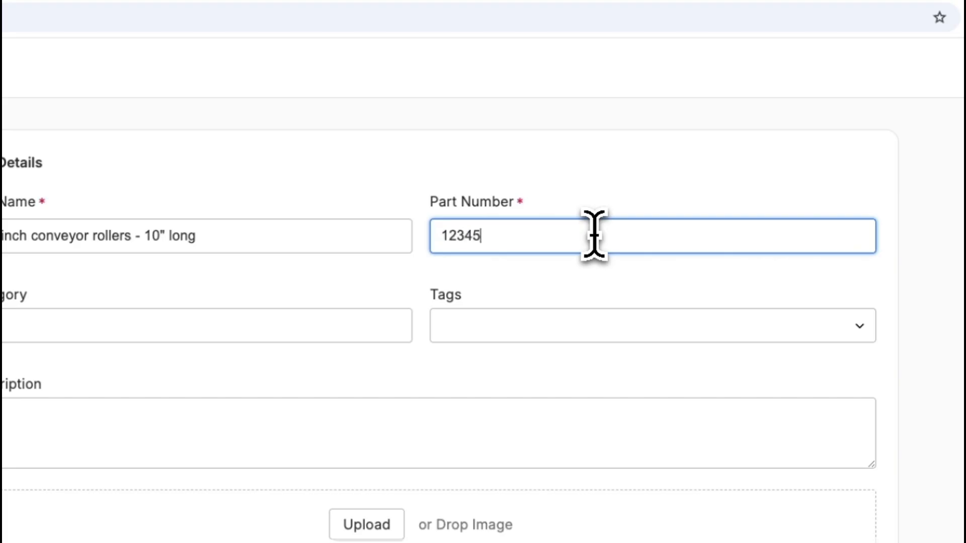
pyautogui.write('123456789')
# Give the new part the category Conveyor and the tag B.
pyautogui.click(283, 317)
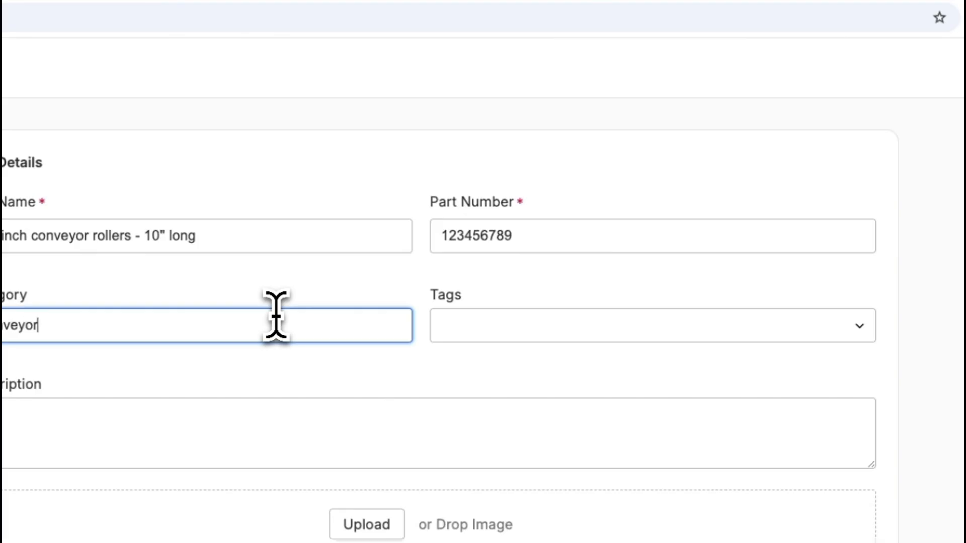
pyautogui.click(553, 327)
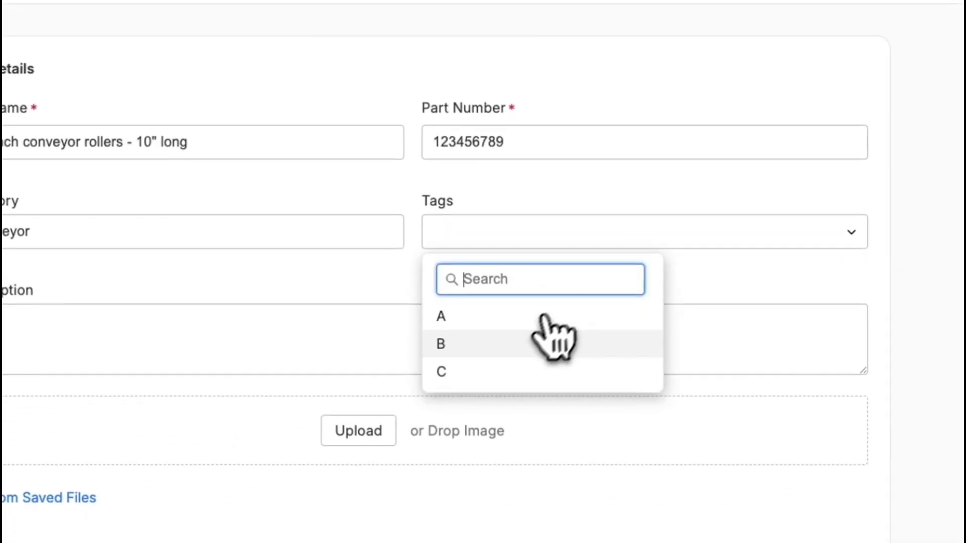
pyautogui.click(551, 342)
pyautogui.click(295, 306)
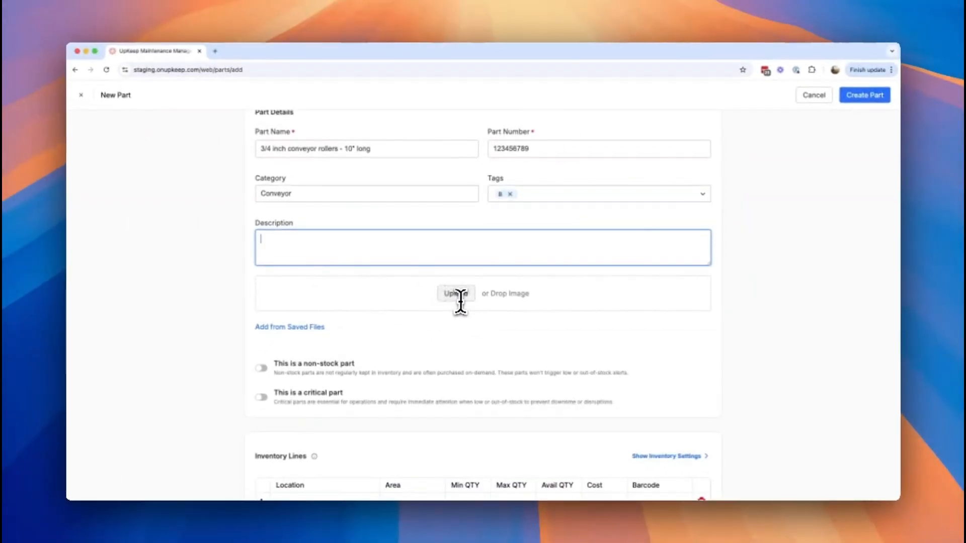
# Show the inventory settings for the new part's inventory lines.
pyautogui.scroll(-3, 379, 383)
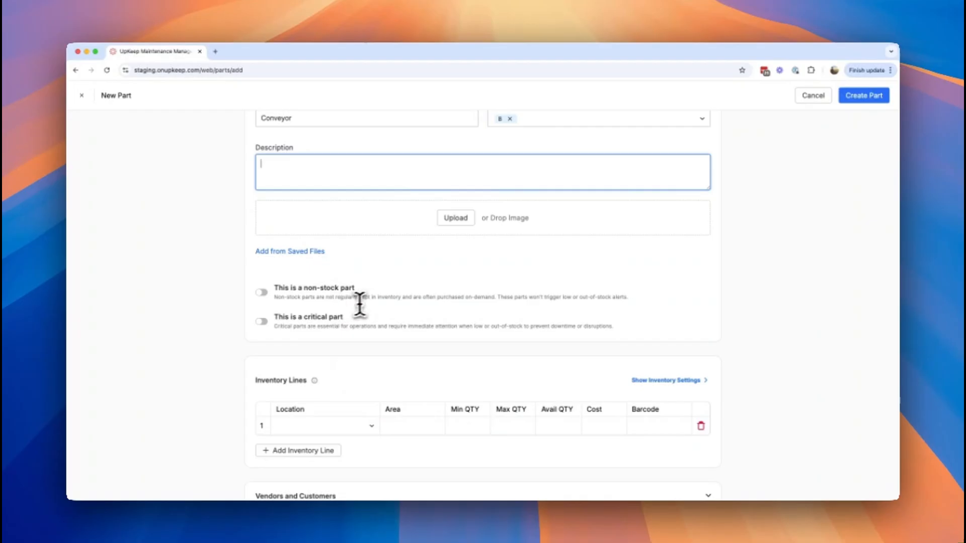
pyautogui.scroll(-3, 327, 302)
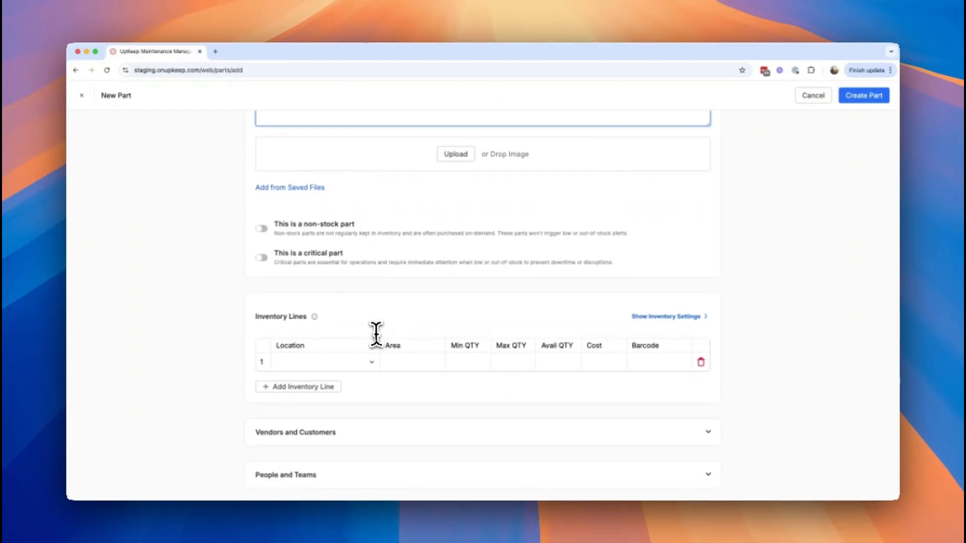
pyautogui.scroll(-1, 373, 329)
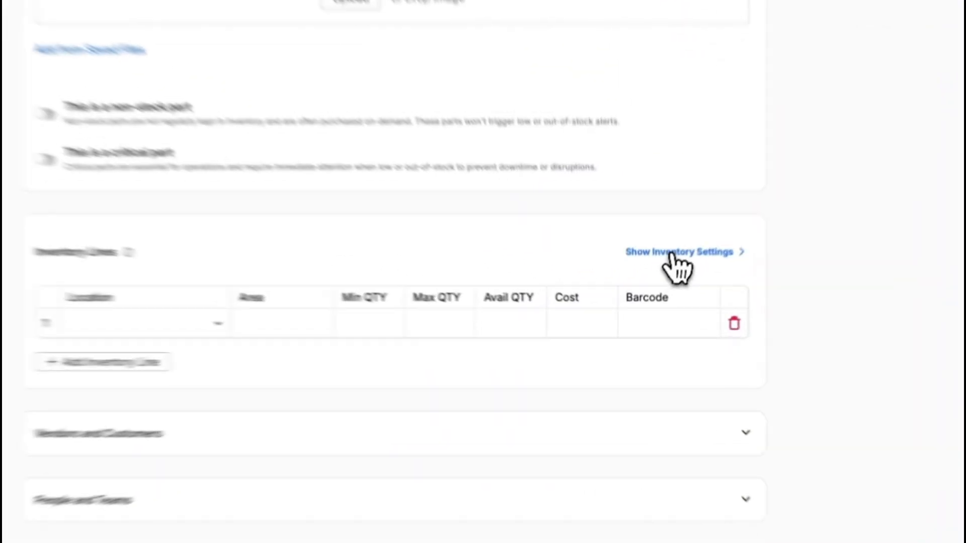
pyautogui.click(665, 288)
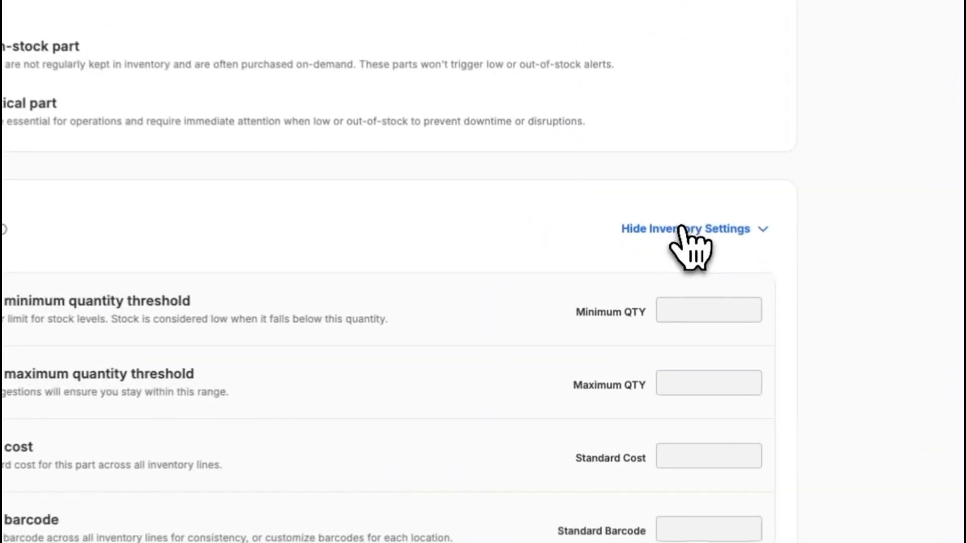
# Add three inventory lines for the locations Abbott Inc, Abernathy, Keeling and Murphy, and Adams Group.
pyautogui.scroll(-3, 286, 322)
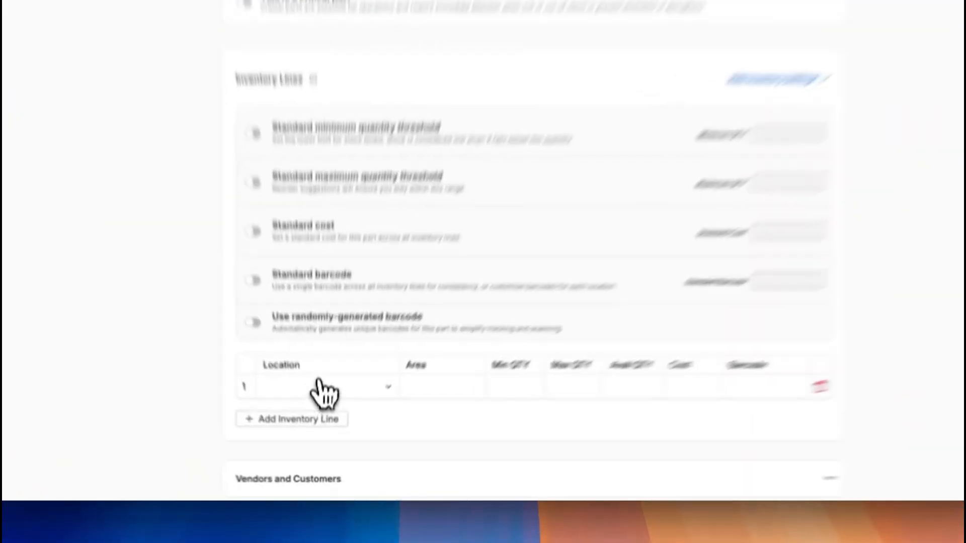
pyautogui.click(347, 415)
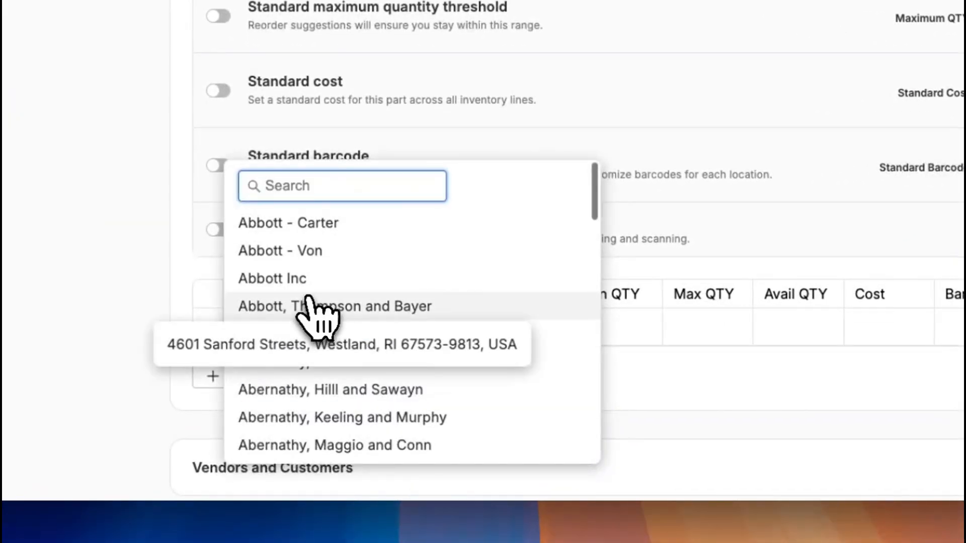
pyautogui.click(296, 279)
pyautogui.click(304, 382)
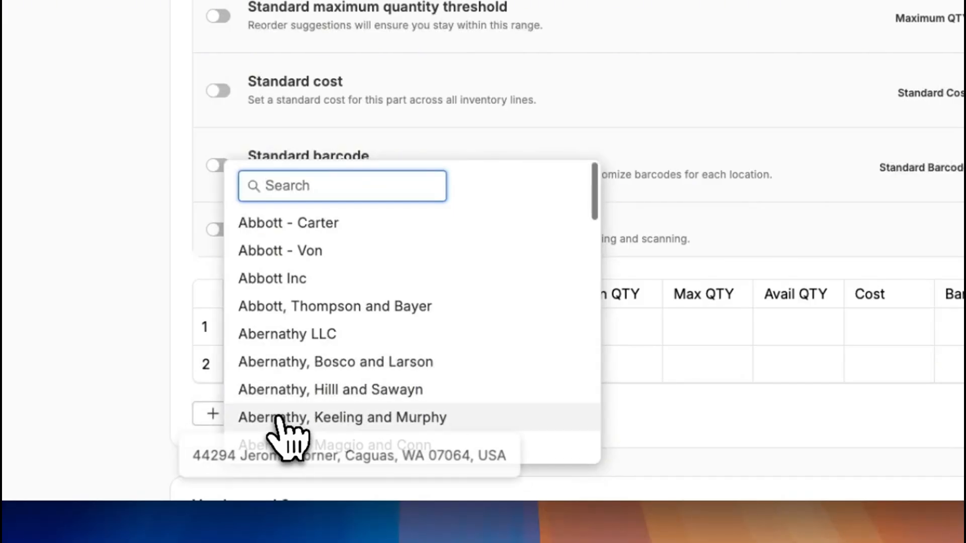
pyautogui.click(332, 415)
pyautogui.click(278, 420)
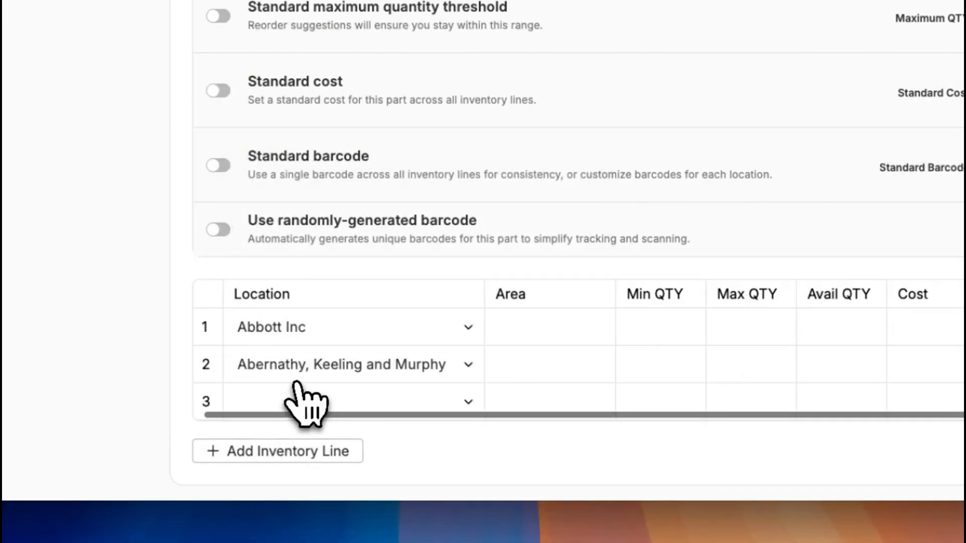
pyautogui.click(297, 385)
pyautogui.scroll(-5, 312, 443)
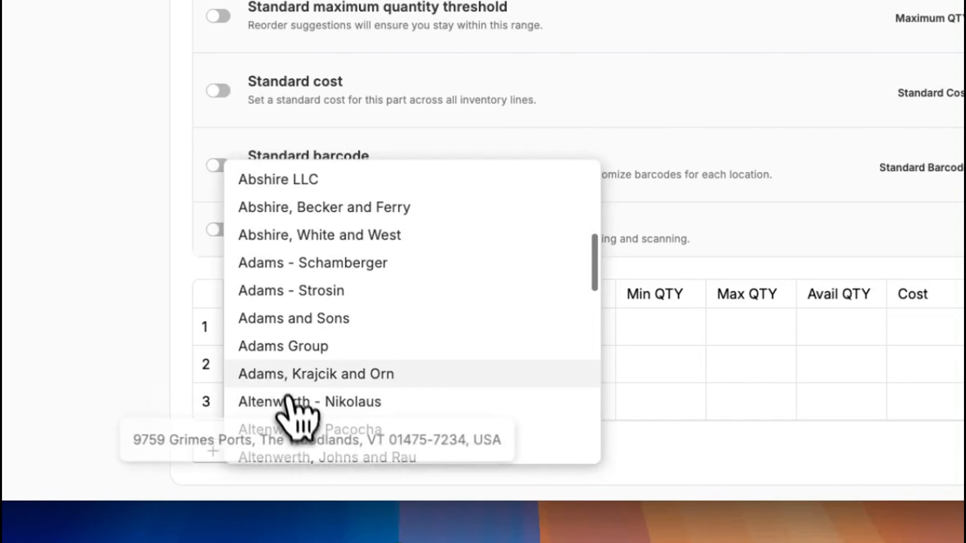
pyautogui.click(282, 348)
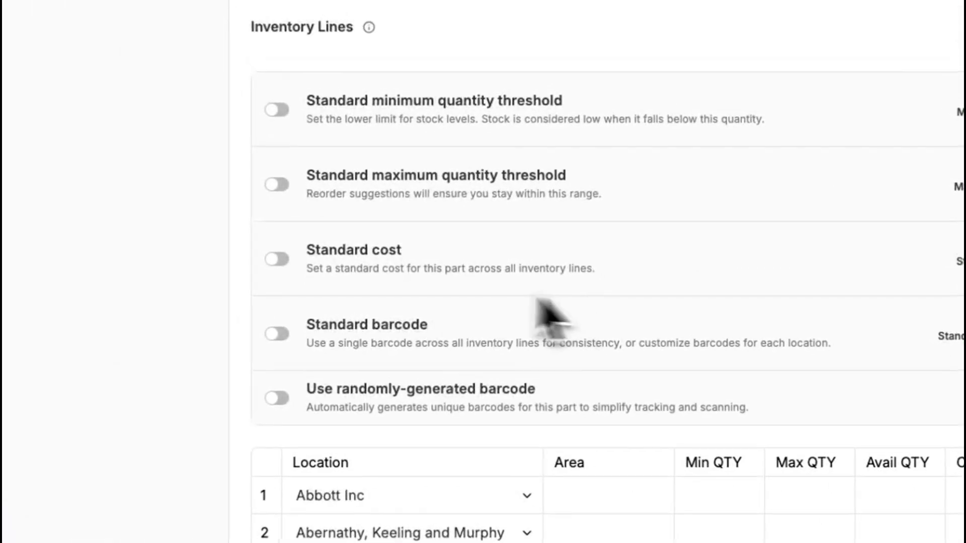
# Enable the standard cost for all inventory lines and set it to 7.55.
pyautogui.click(277, 259)
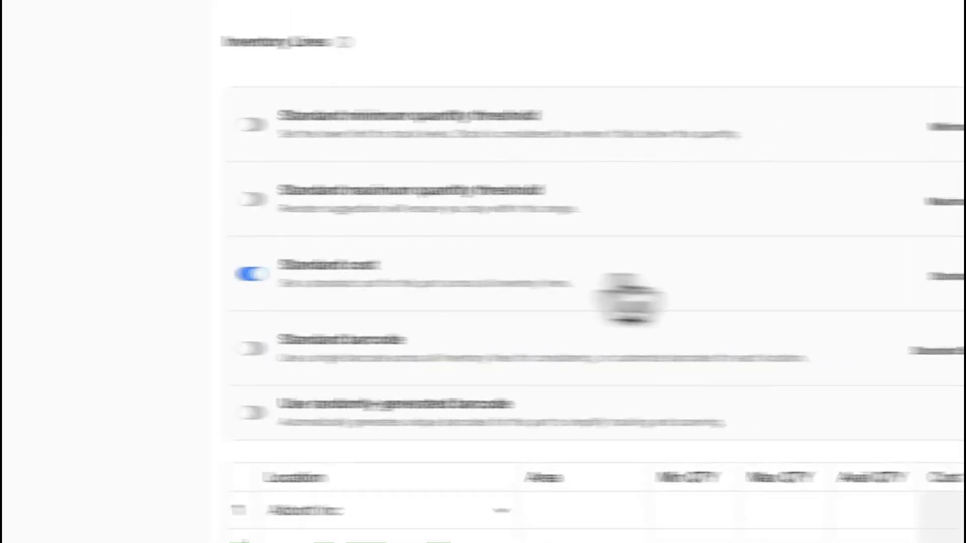
pyautogui.click(621, 159)
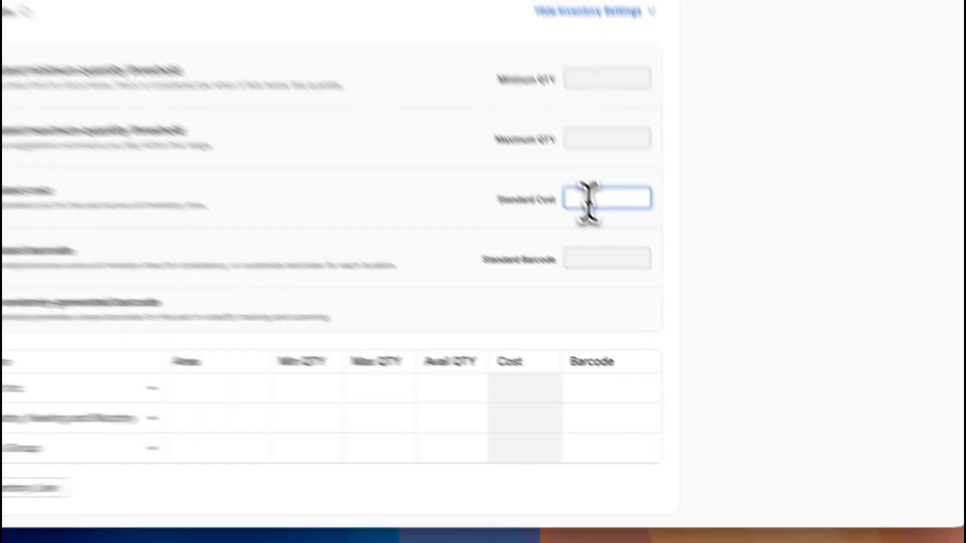
pyautogui.write('7.55')
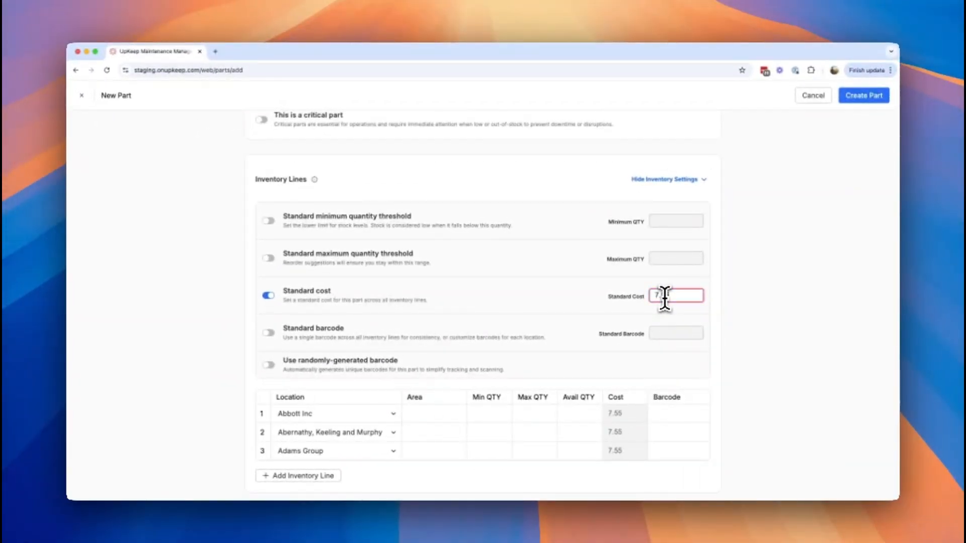
pyautogui.click(801, 314)
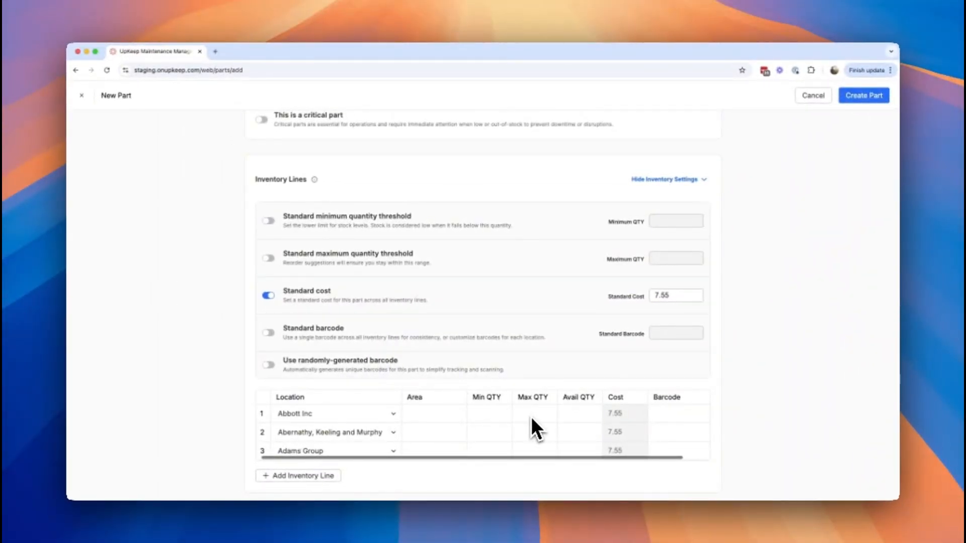
# Set minimum and maximum quantities of 20 and 200 for Abbott Inc, 4 and 50 for Abernathy, Keeling and Murphy, and 12 and 150 for Adams Group.
pyautogui.click(482, 417)
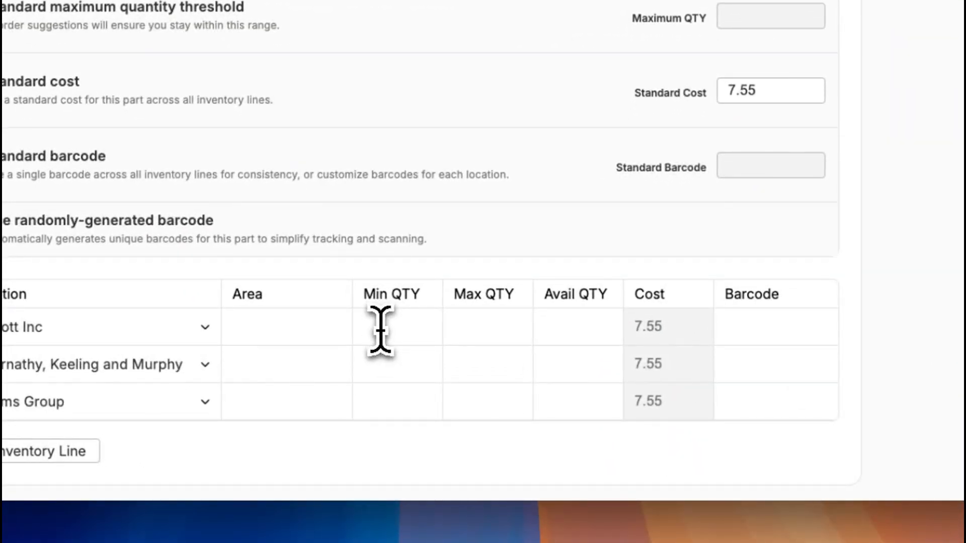
pyautogui.click(484, 329)
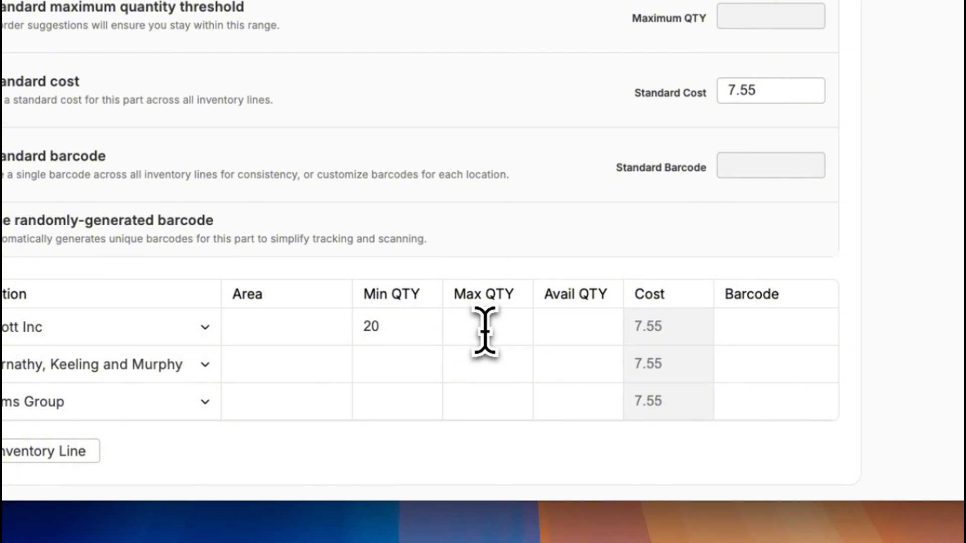
pyautogui.click(417, 362)
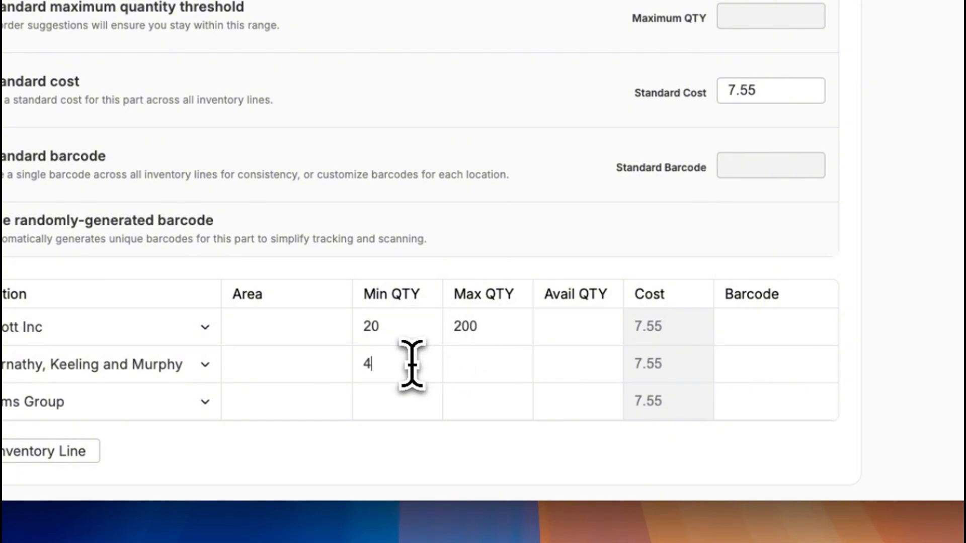
pyautogui.write('4')
pyautogui.click(489, 369)
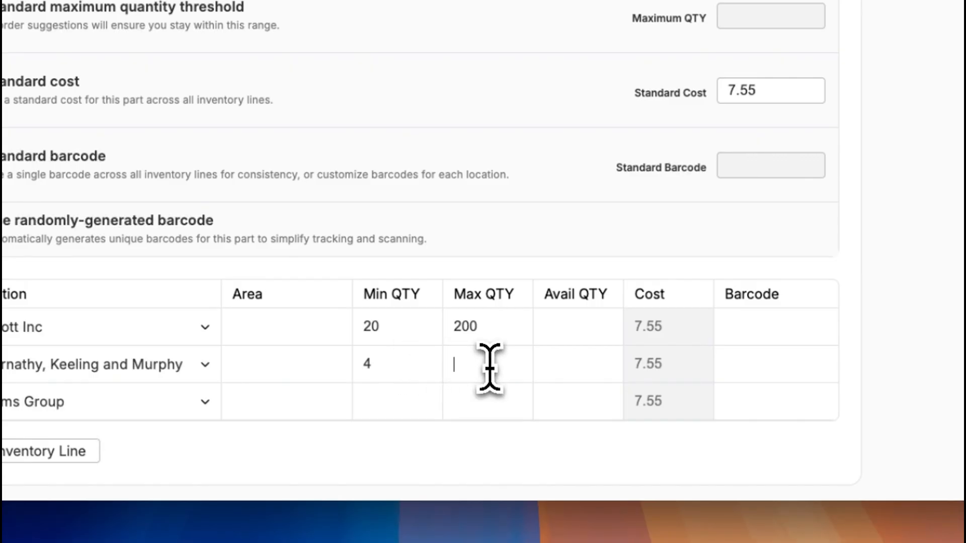
pyautogui.click(400, 411)
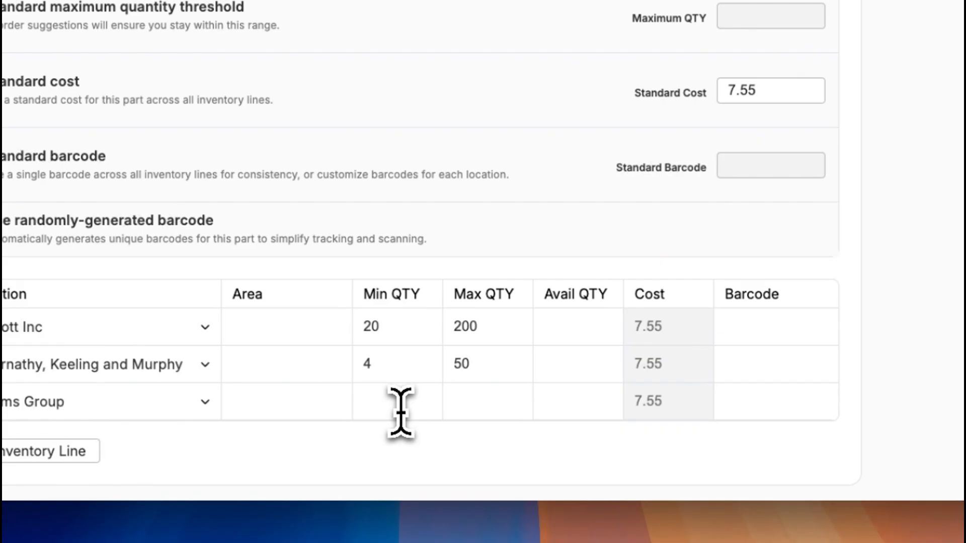
pyautogui.click(479, 405)
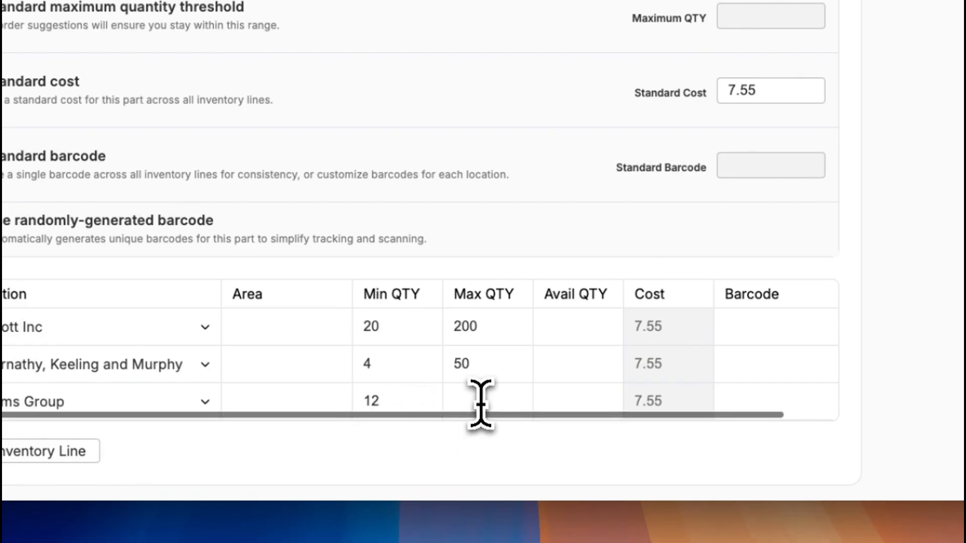
pyautogui.write('150')
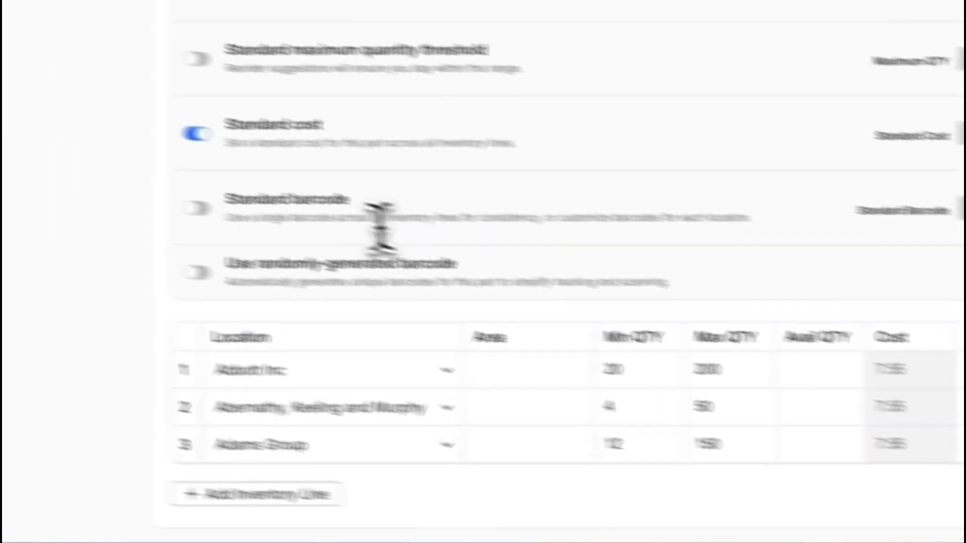
# Enable randomly-generated barcodes and apply one standard barcode across all inventory lines.
pyautogui.click(197, 208)
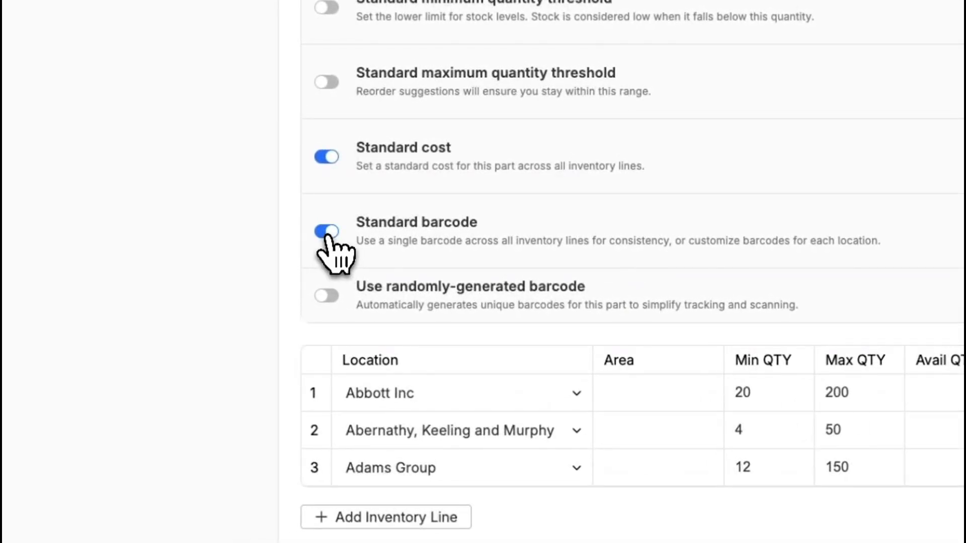
pyautogui.click(326, 232)
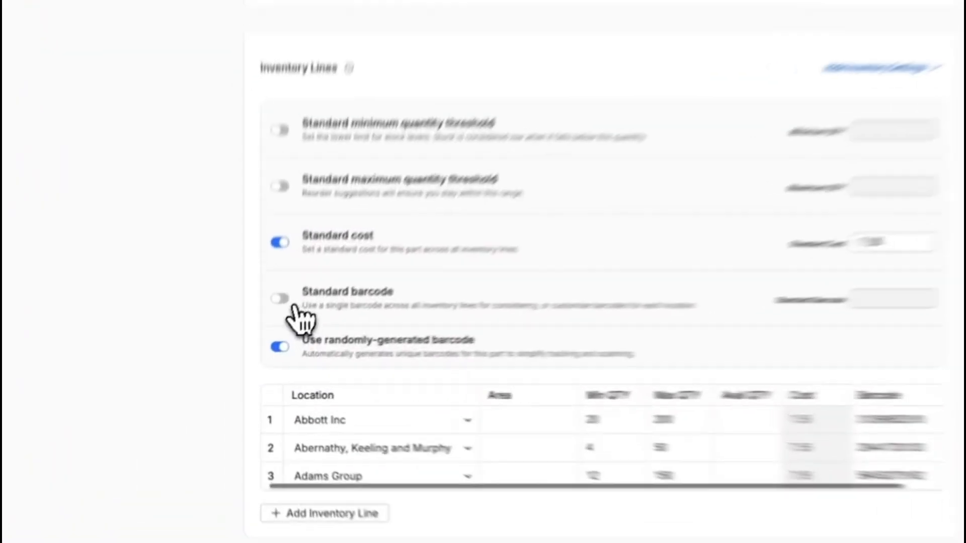
pyautogui.click(268, 333)
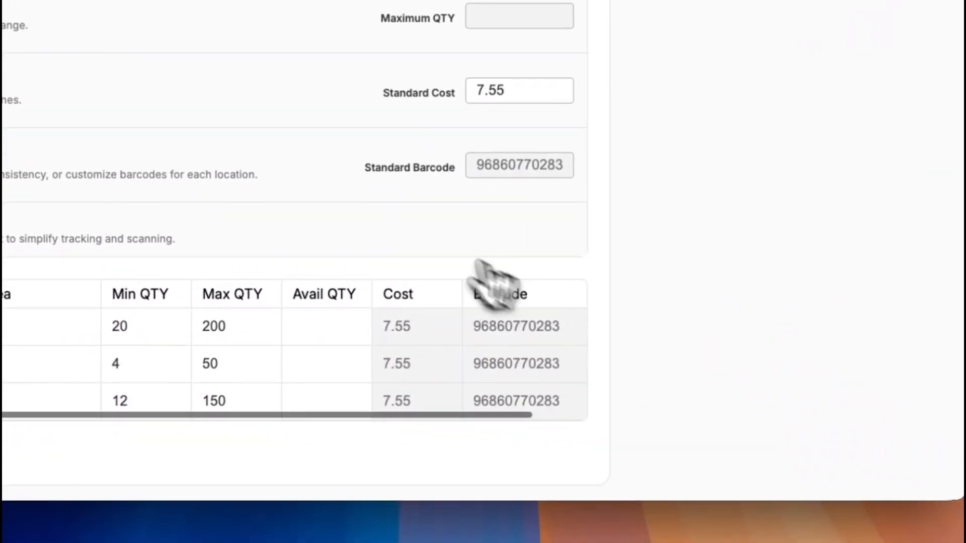
# Set the available quantities to 30 for Abbott Inc, 6 for Abernathy, Keeling and Murphy, and 120 for Adams Group.
pyautogui.scroll(-2, 287, 201)
pyautogui.scroll(-2, 332, 204)
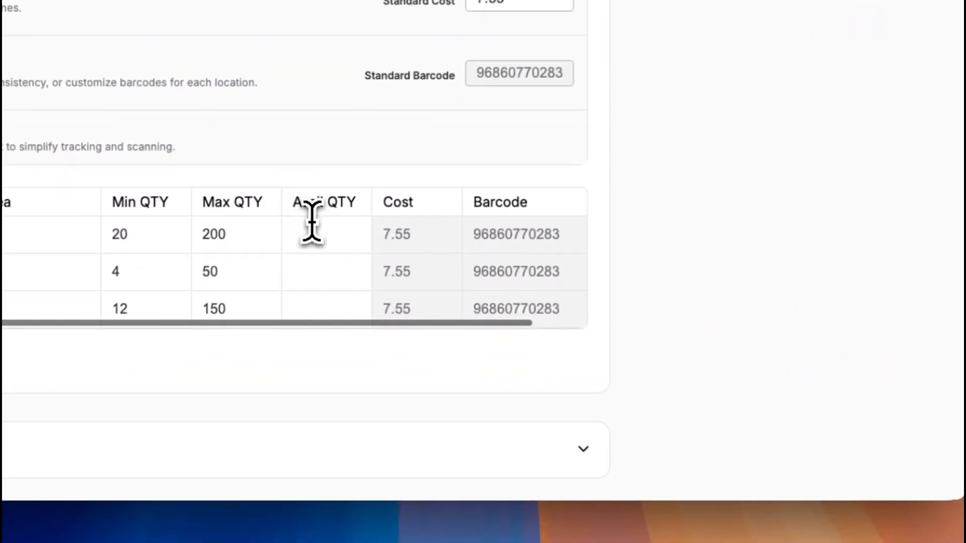
pyautogui.click(310, 231)
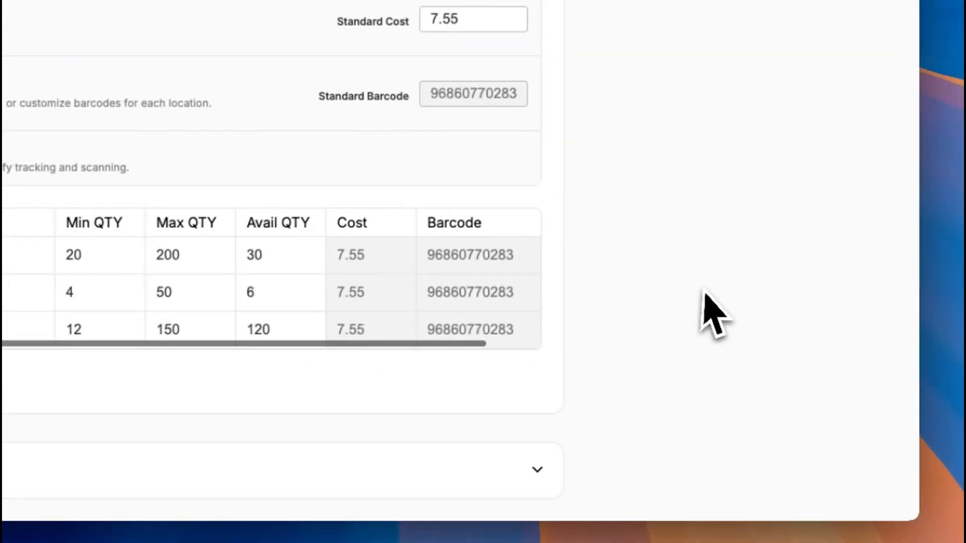
# Examine the optional sections of the new part, including Custom Data and Vendors and Customers.
pyautogui.scroll(-3, 704, 221)
pyautogui.click(538, 293)
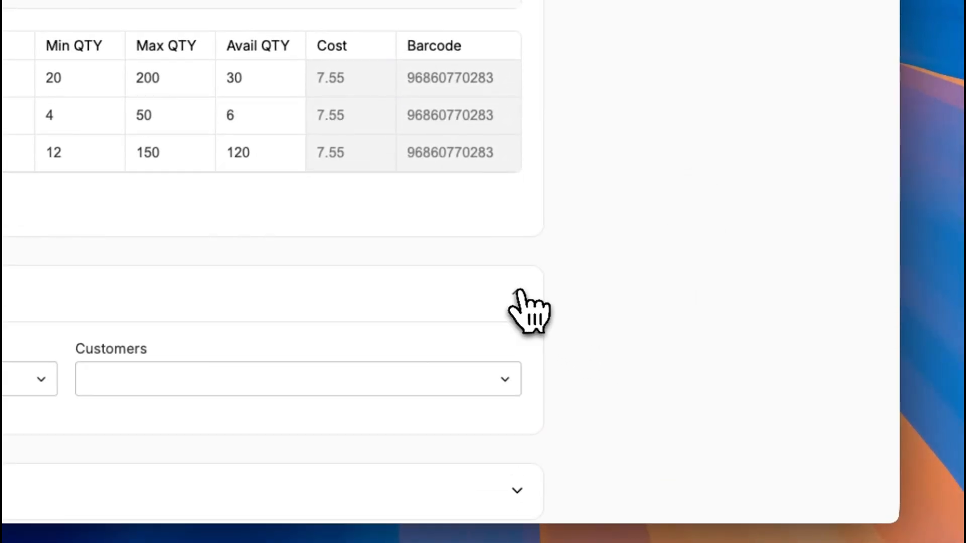
pyautogui.click(518, 291)
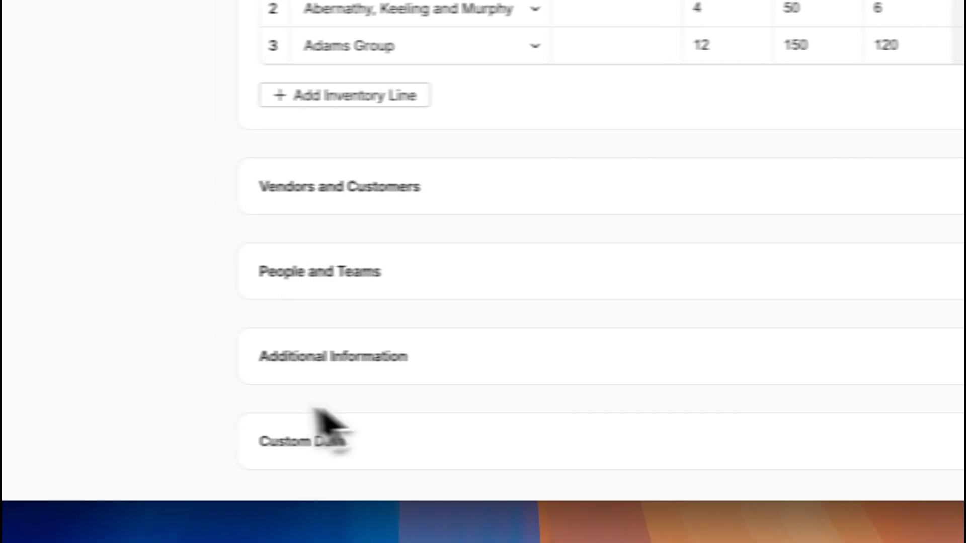
pyautogui.click(955, 442)
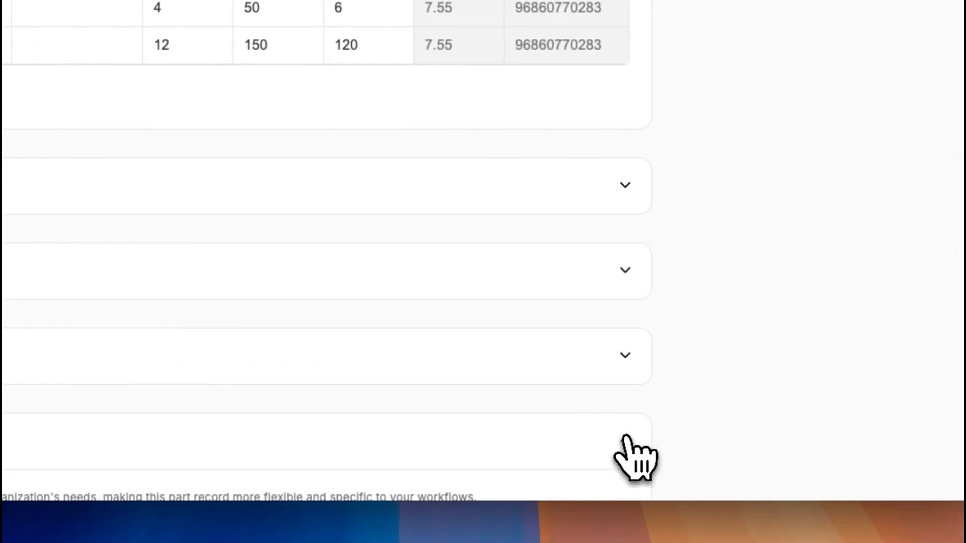
pyautogui.scroll(-2, 355, 416)
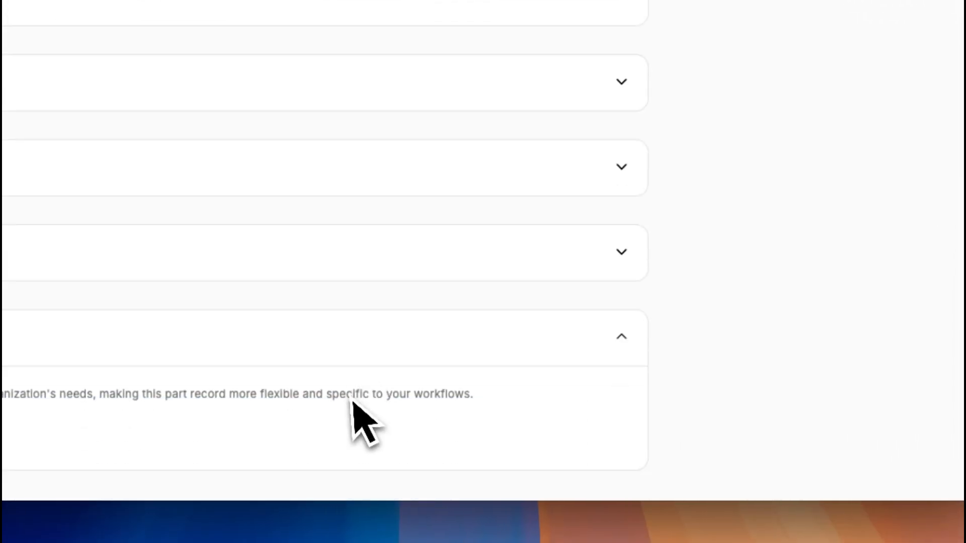
pyautogui.click(650, 327)
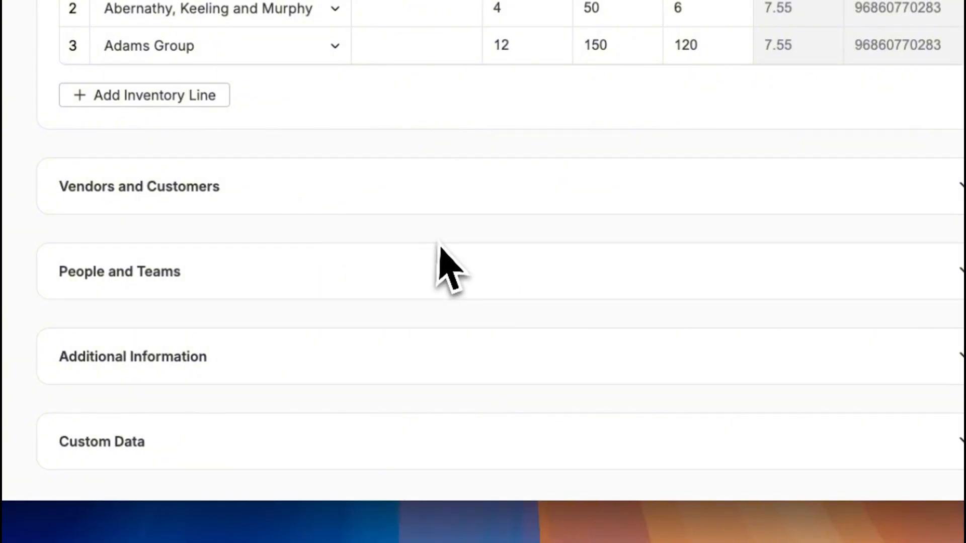
pyautogui.click(950, 190)
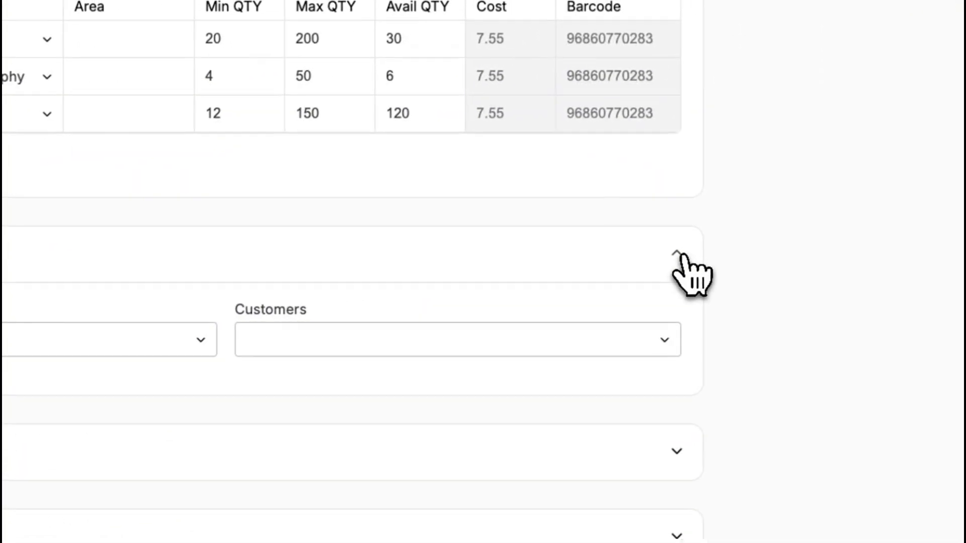
pyautogui.click(730, 246)
# Create the new conveyor roller part with its inventory lines.
pyautogui.scroll(10, 503, 352)
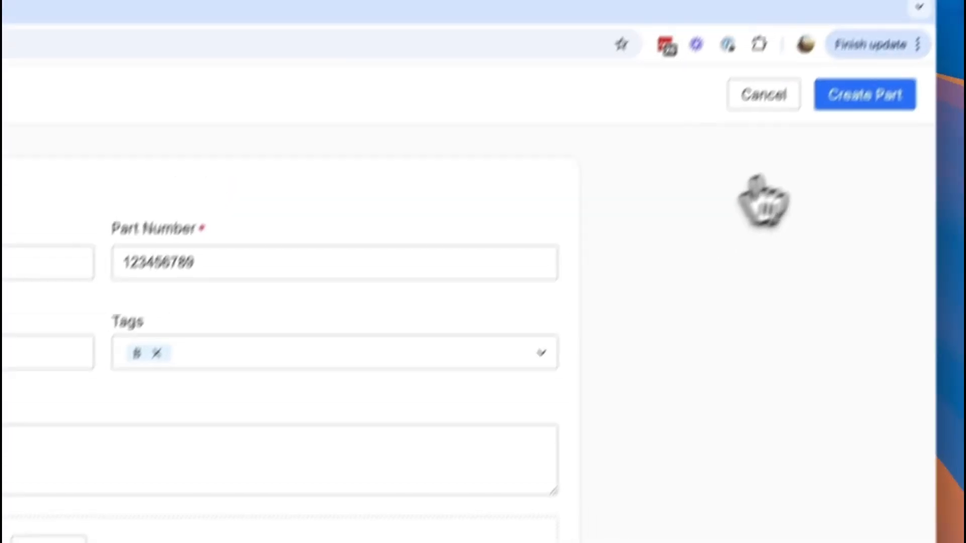
pyautogui.click(828, 159)
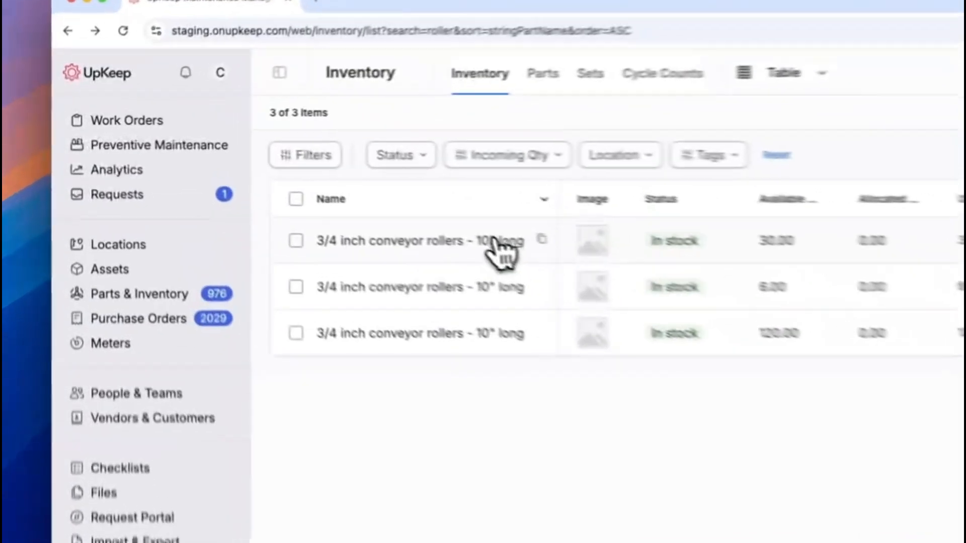
# Open the 3/4 inch conveyor rollers - 10" long record from the inventory list and review its inventory lines and details.
pyautogui.click(322, 190)
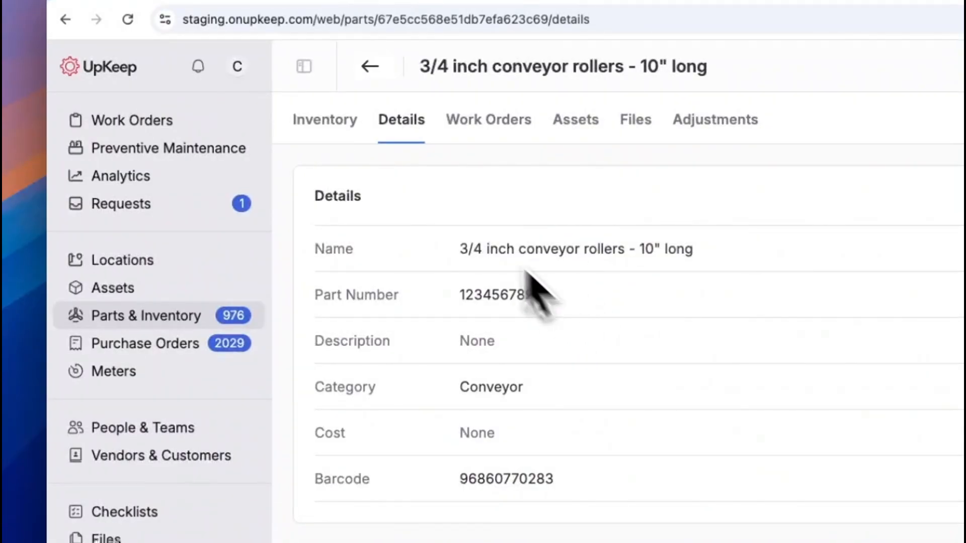
pyautogui.click(324, 121)
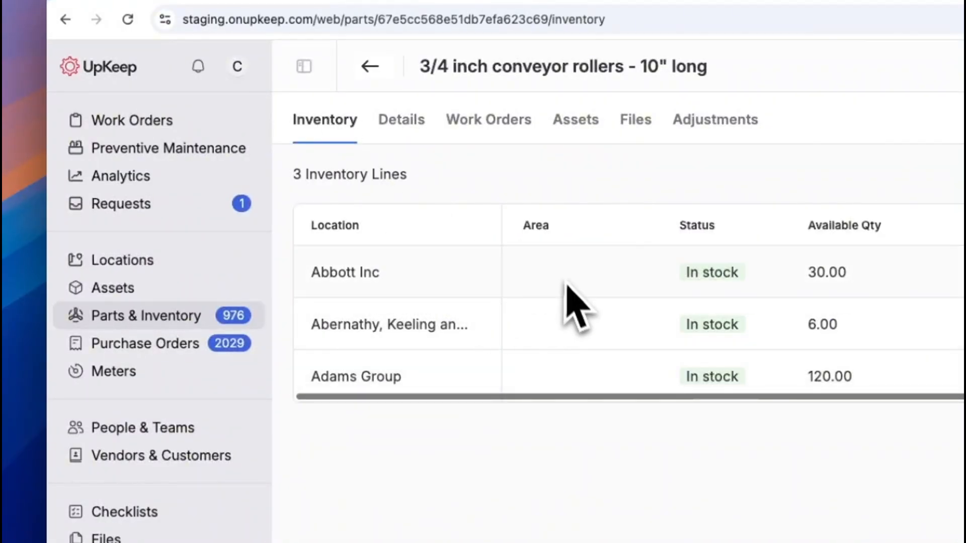
pyautogui.click(400, 123)
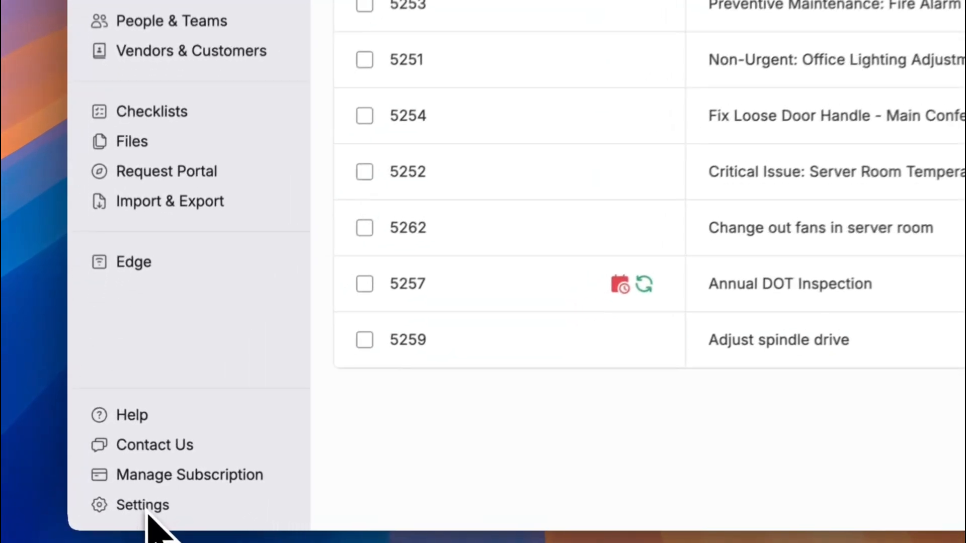
# Start a new dropdown custom field for work orders in the organization's settings.
pyautogui.click(113, 518)
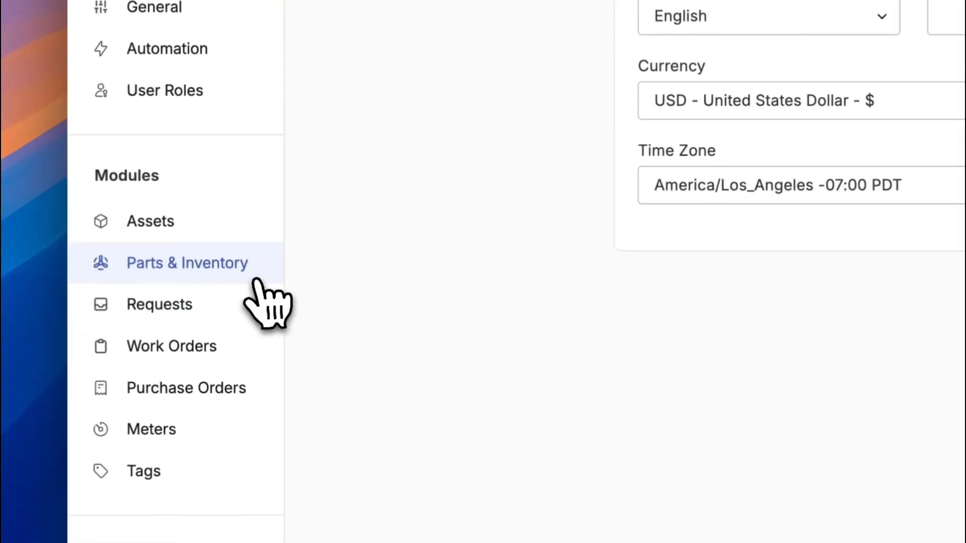
pyautogui.click(202, 76)
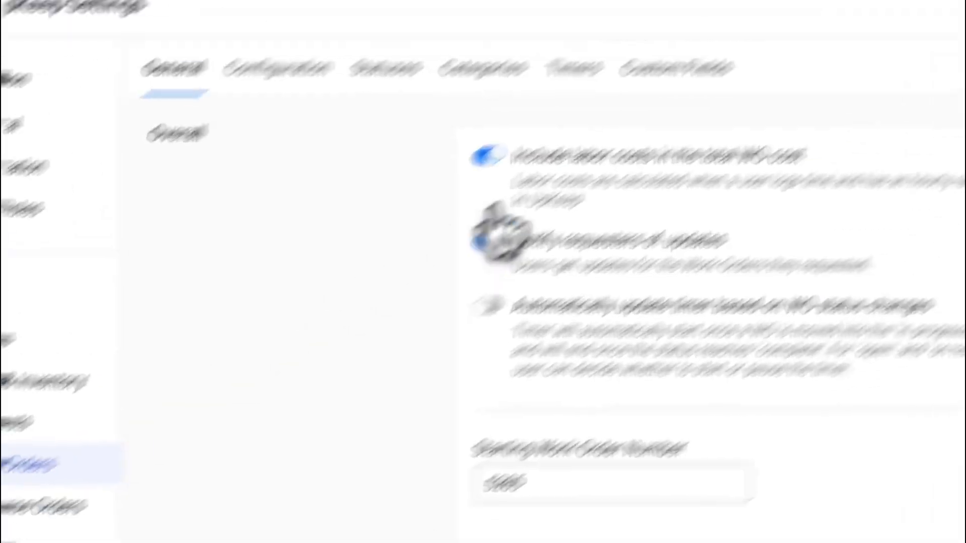
pyautogui.click(495, 201)
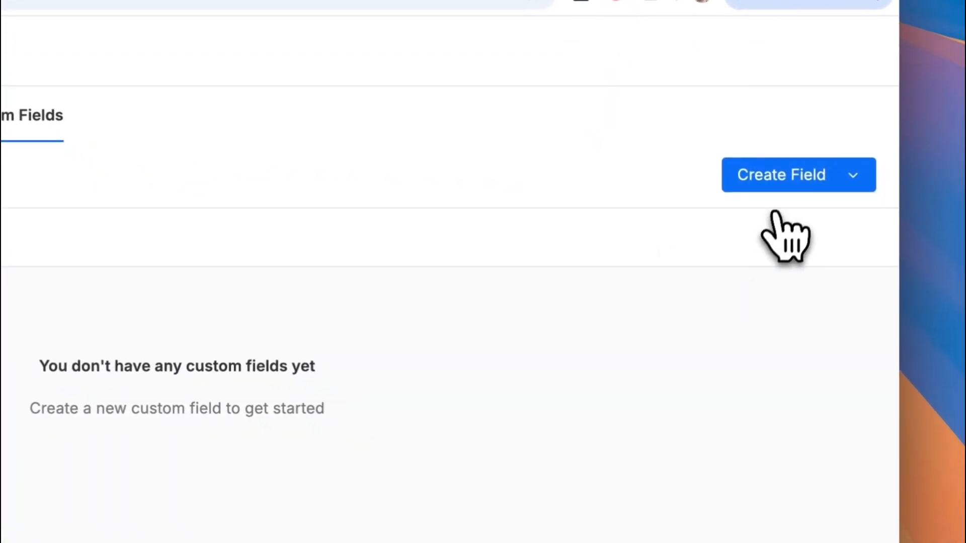
pyautogui.click(783, 188)
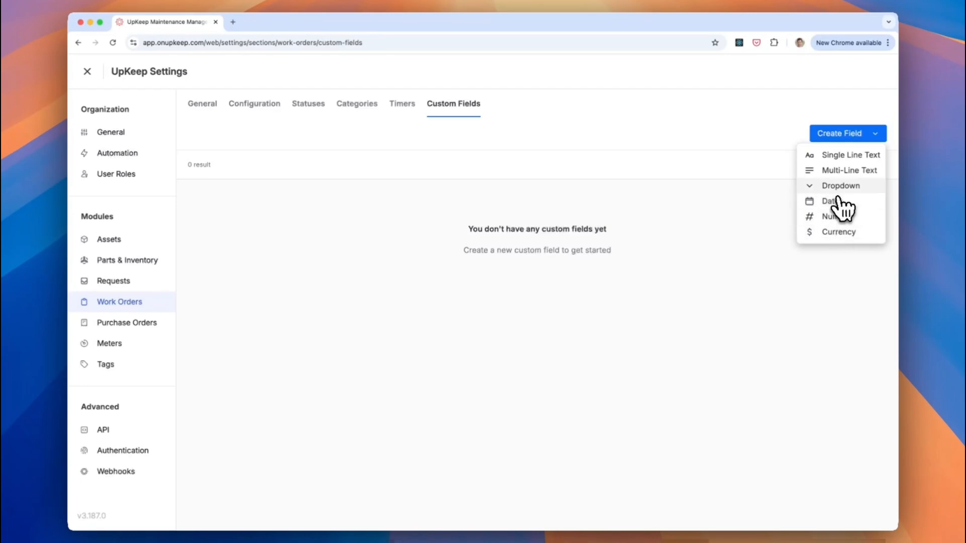
pyautogui.click(837, 190)
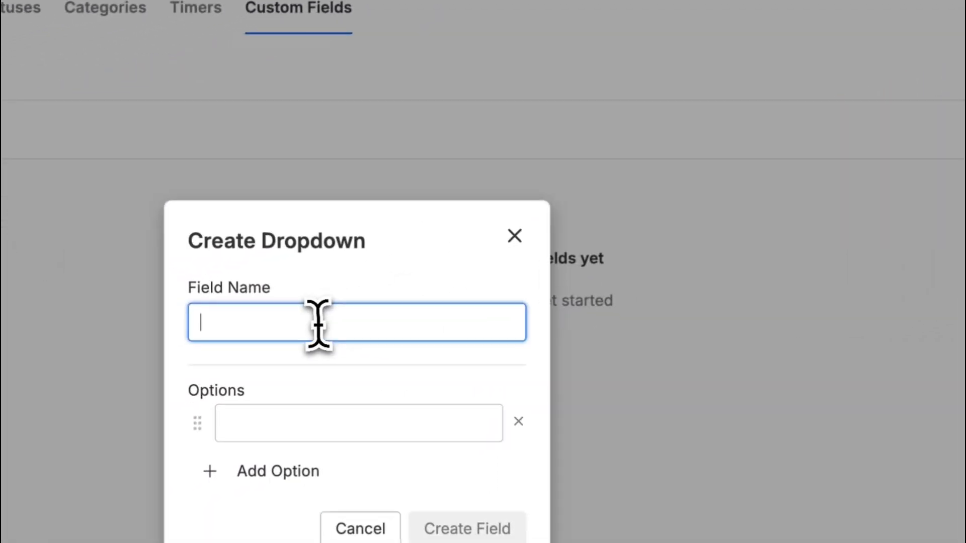
# Create the Cost code dropdown field with the options 100 - Office, 200 - Warehouse and 300 - Production.
pyautogui.write('Cost co')
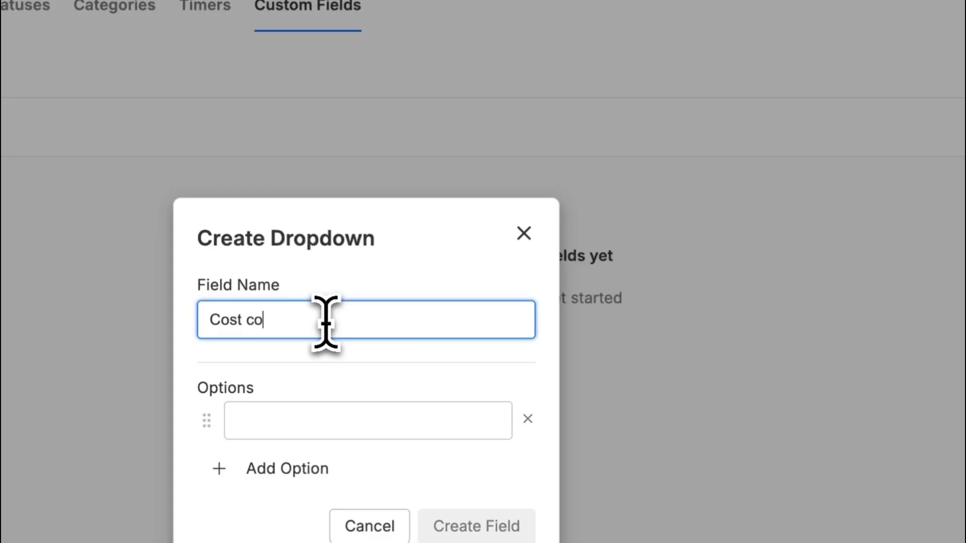
pyautogui.write('de')
pyautogui.press('Tab')
pyautogui.write('100 -')
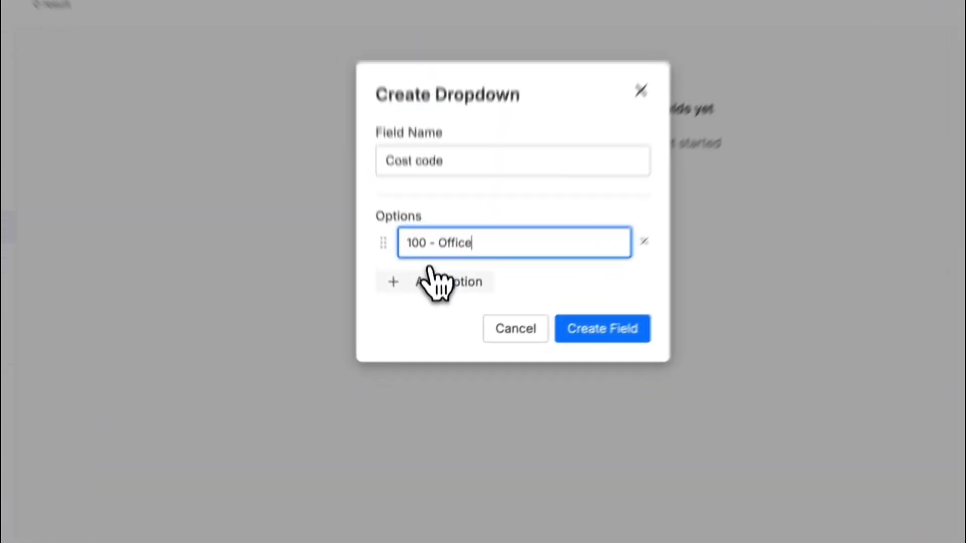
pyautogui.click(432, 334)
pyautogui.write('200 - War')
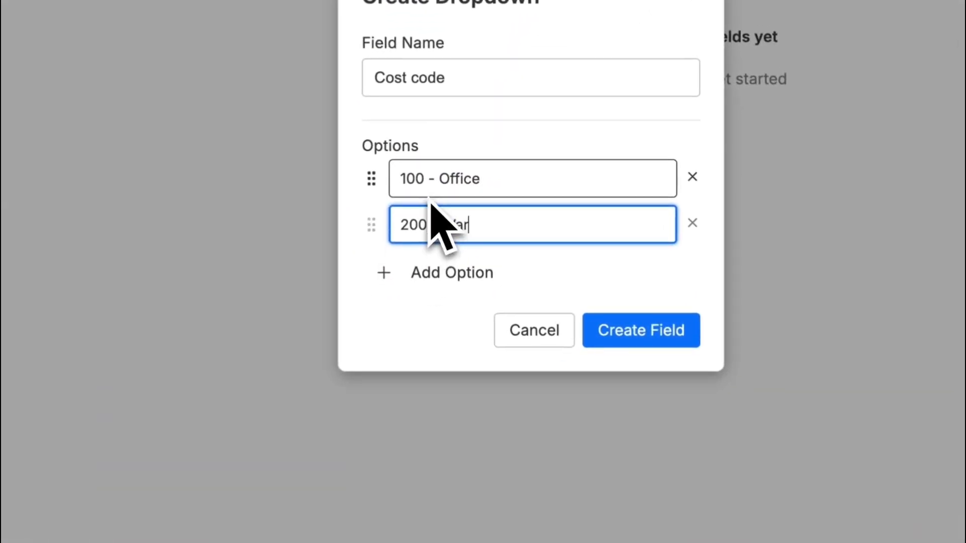
pyautogui.write('ehouse')
pyautogui.click(426, 274)
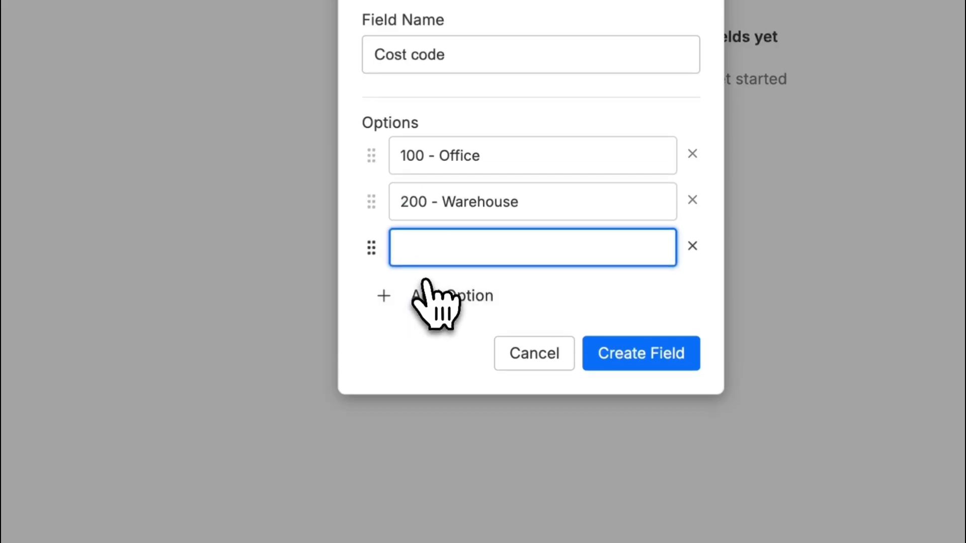
pyautogui.write('300 - Production')
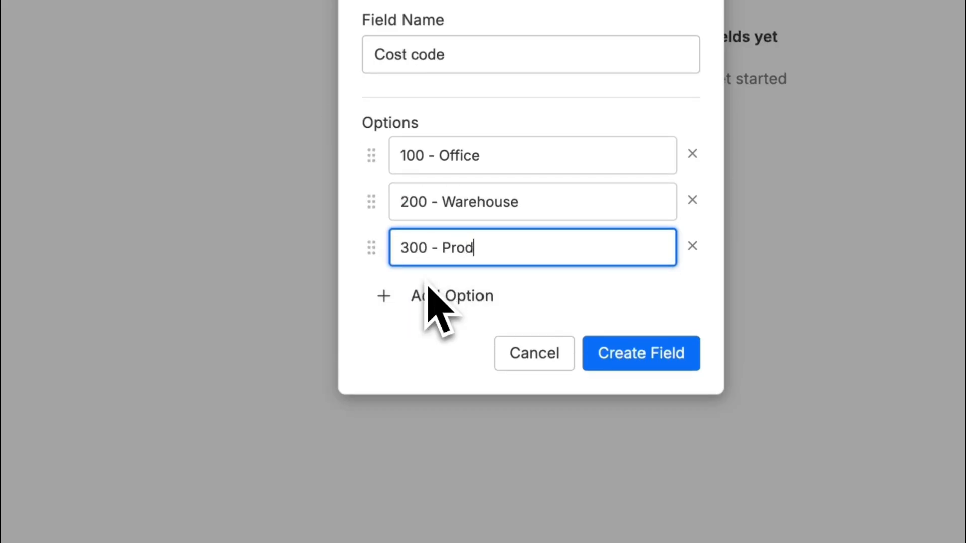
pyautogui.click(674, 364)
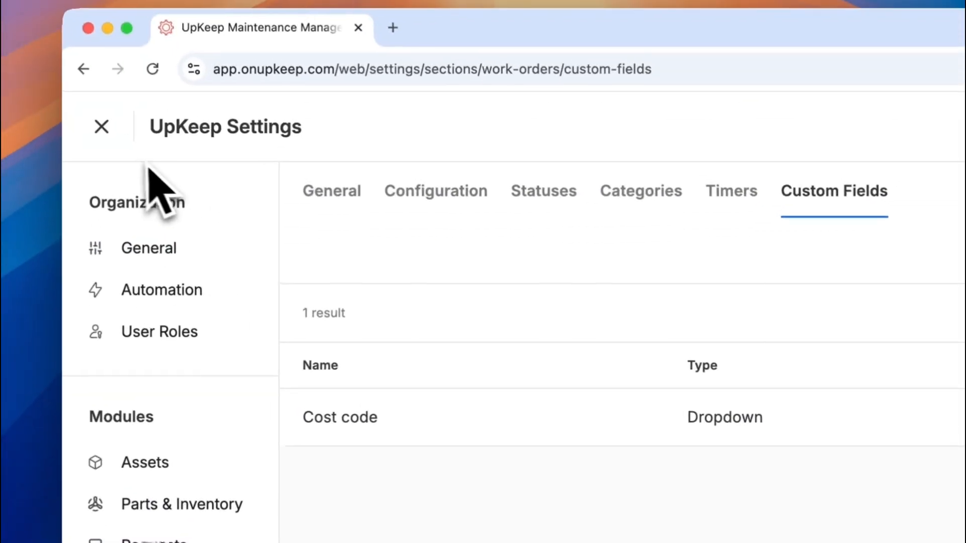
# Leave the settings and start a new work order titled "Repair brackets on Line 1 conveyor".
pyautogui.click(106, 131)
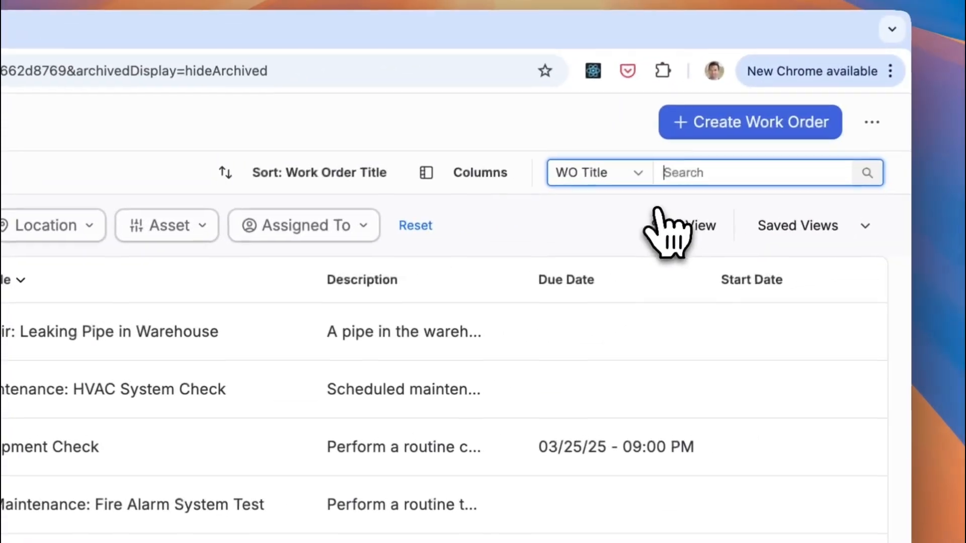
pyautogui.click(702, 121)
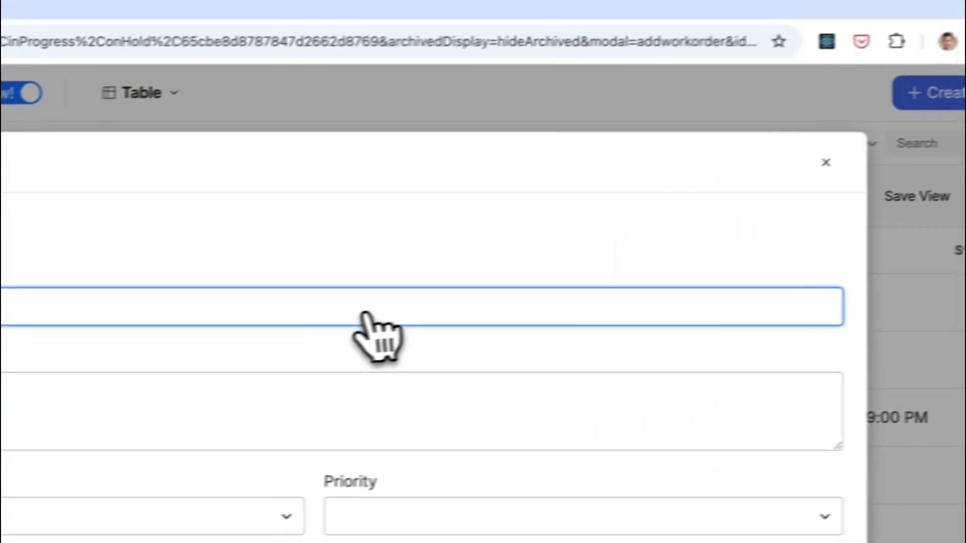
pyautogui.write('Repaire')
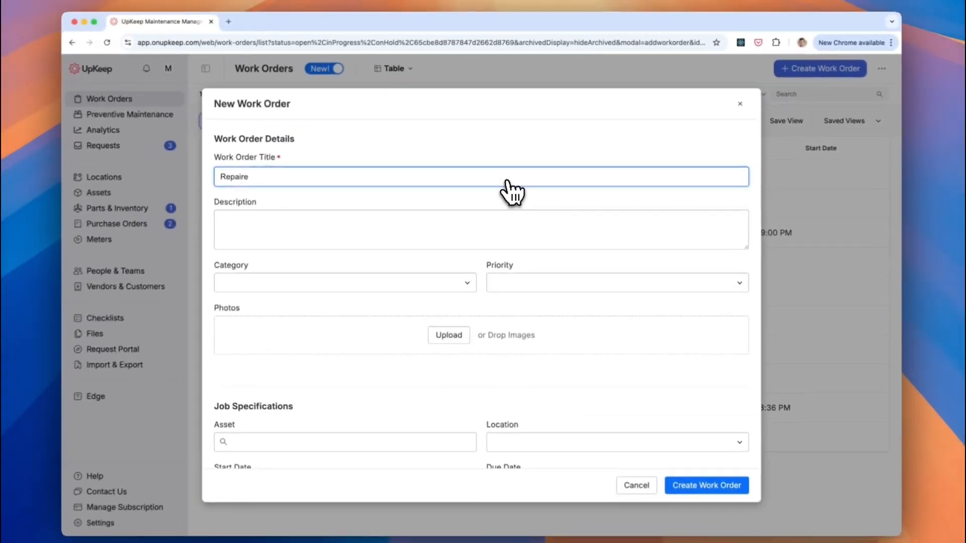
pyautogui.press('BackSpace')
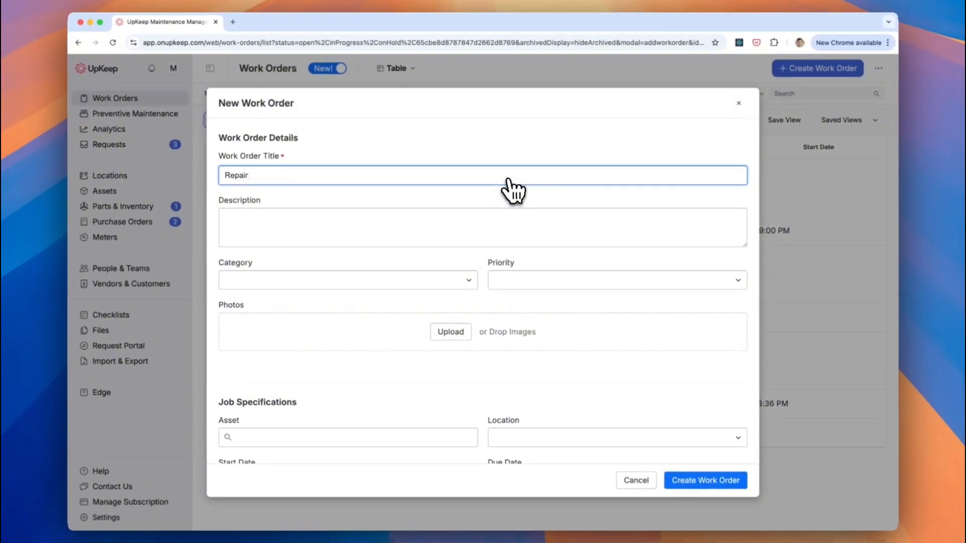
pyautogui.write('brackets on')
pyautogui.write('Line 1 conveyor')
pyautogui.press('Tab')
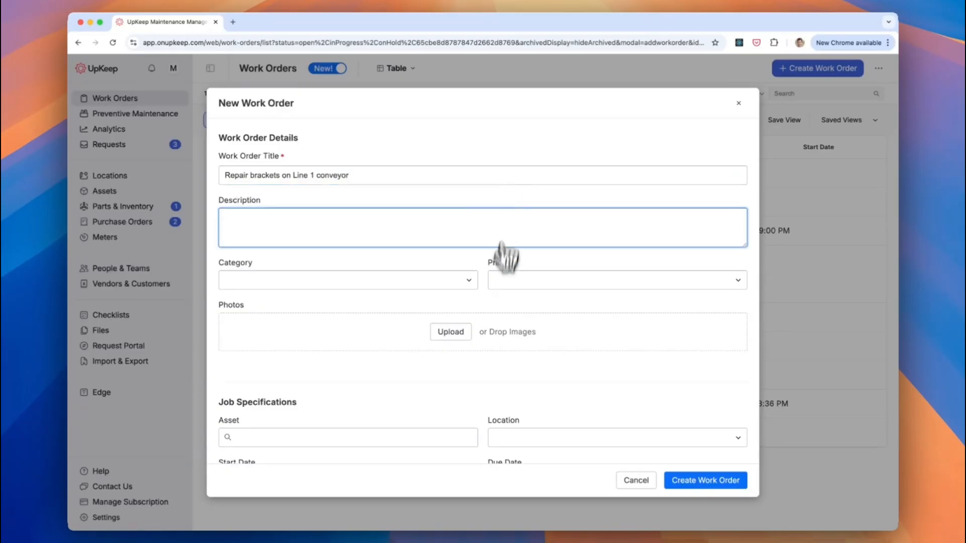
# Set the new work order's Cost code to 300 - Production in its custom data.
pyautogui.scroll(-6, 448, 368)
pyautogui.scroll(-5, 448, 377)
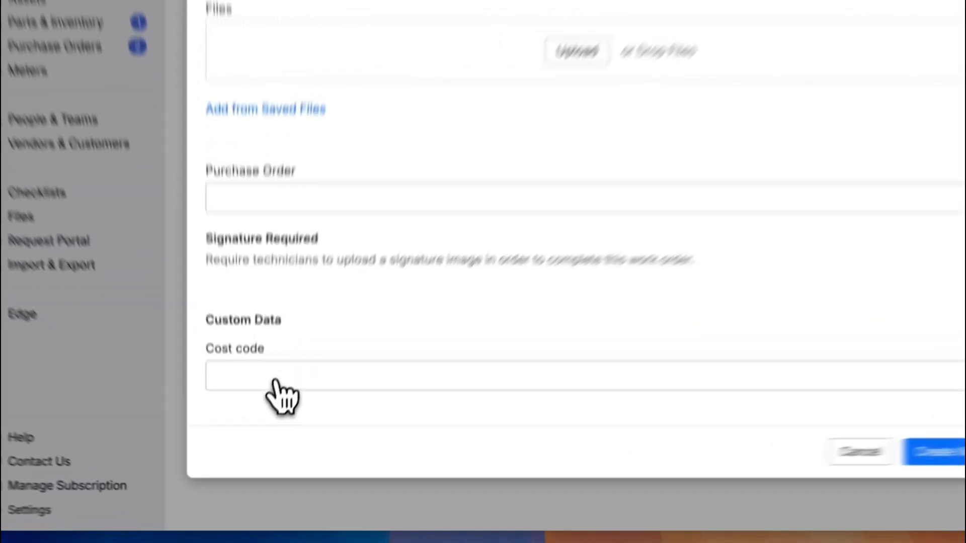
pyautogui.click(261, 433)
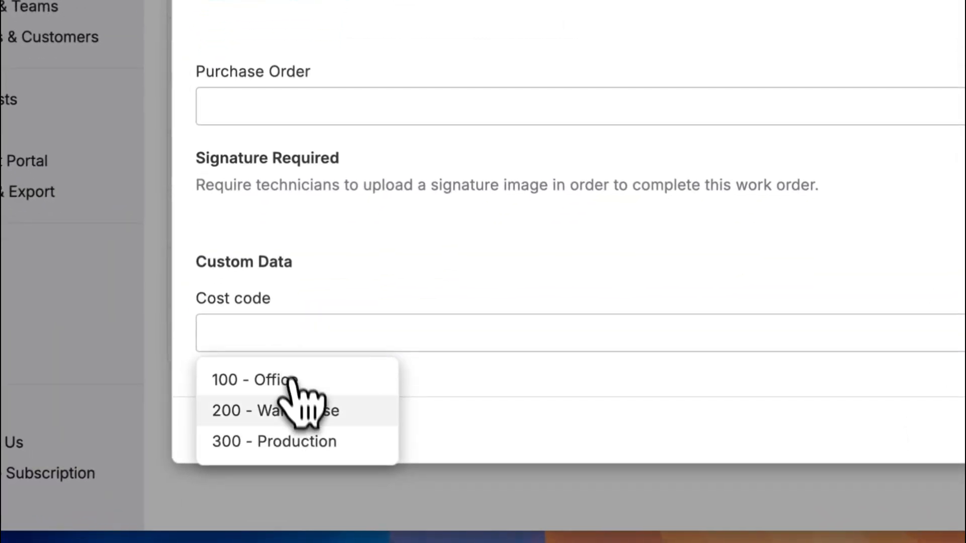
pyautogui.click(294, 442)
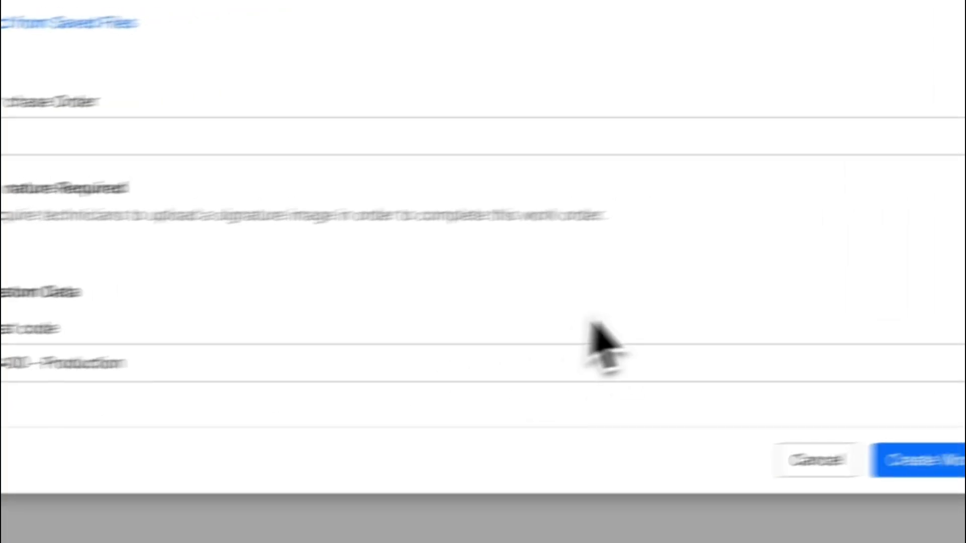
# Assign the Line 1 asset to the work order and create it.
pyautogui.scroll(15, 375, 217)
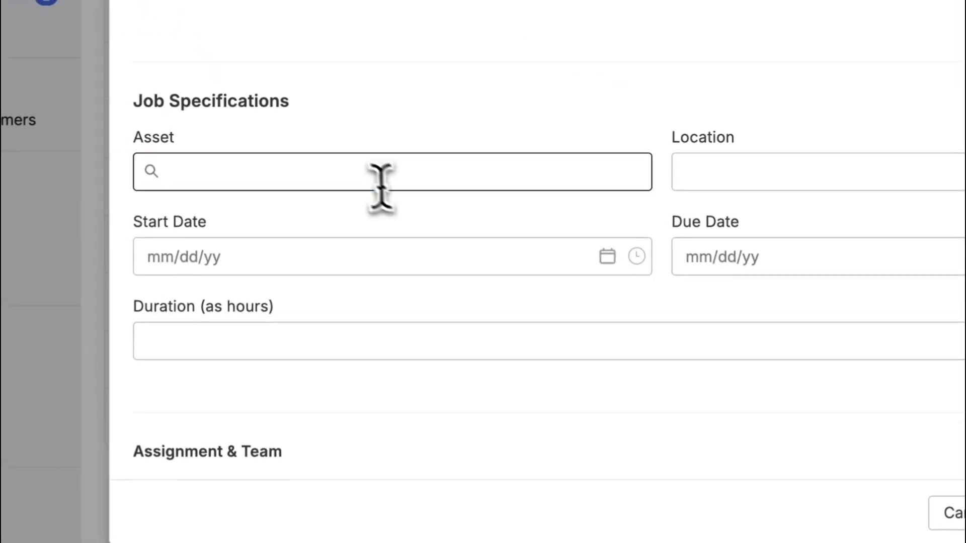
pyautogui.click(381, 183)
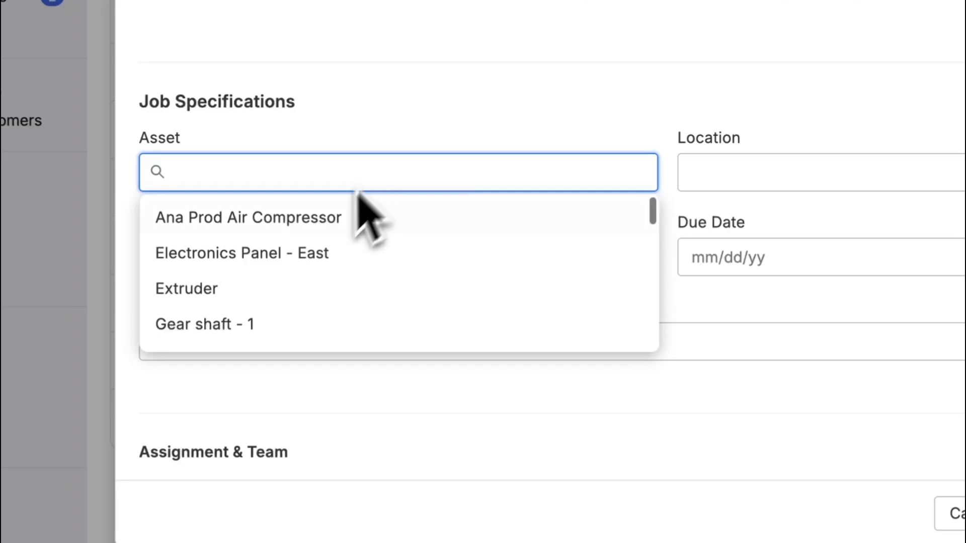
pyautogui.write('line')
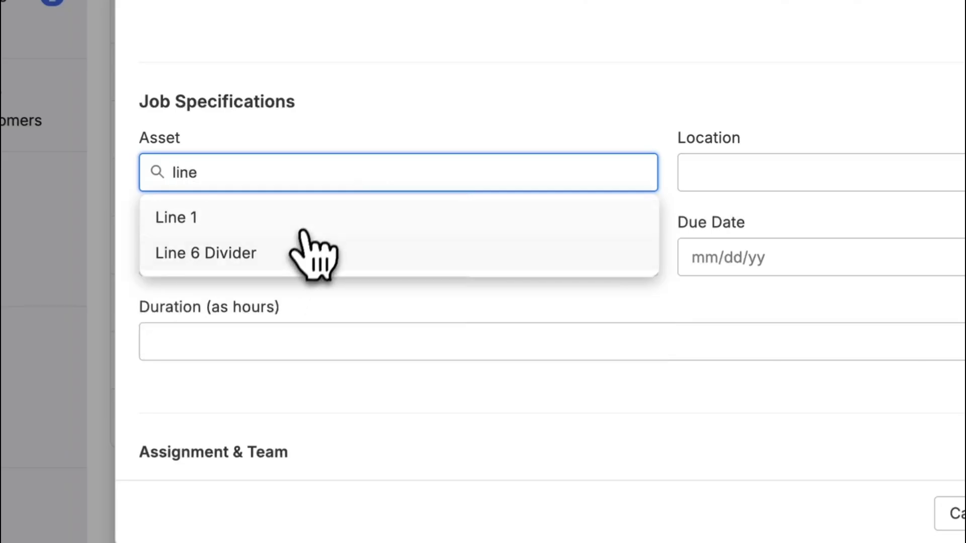
pyautogui.click(304, 223)
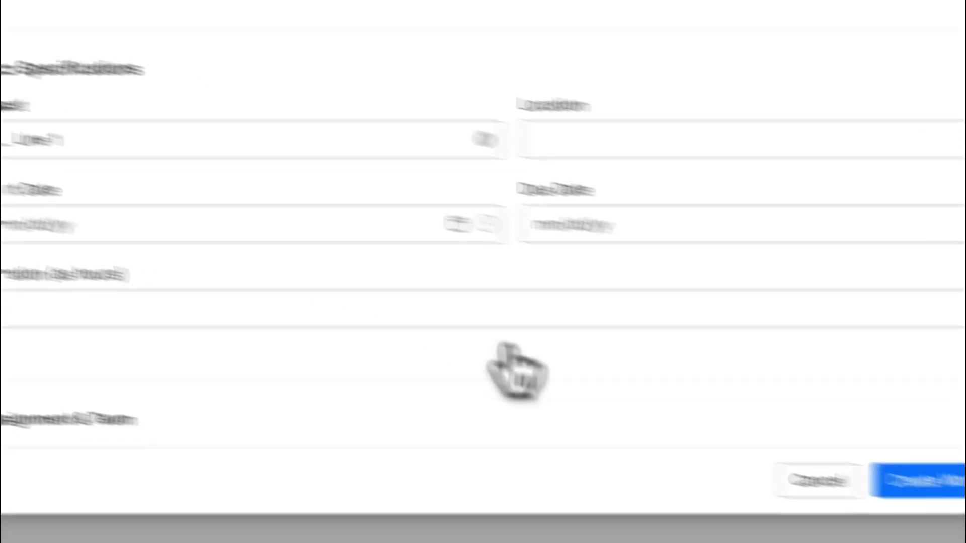
pyautogui.scroll(-10, 503, 347)
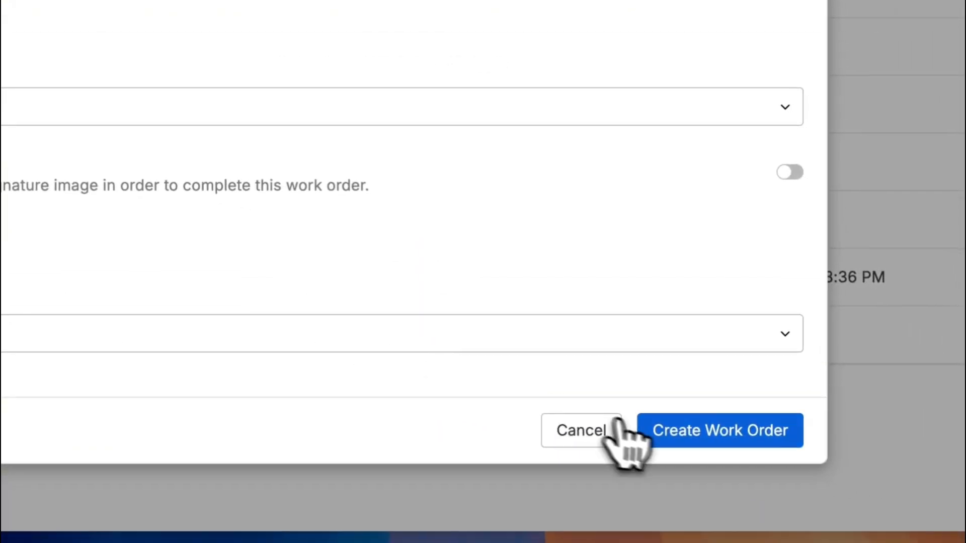
pyautogui.click(654, 428)
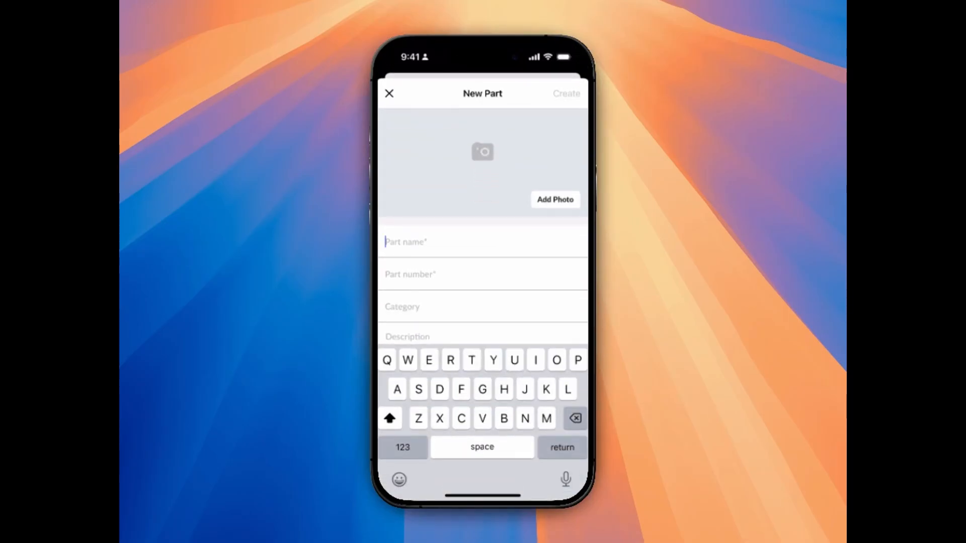
# In the UpKeep mobile app, name the new part 1" conveyor rolls - 12" long with part number Con-204849.
pyautogui.write('1')
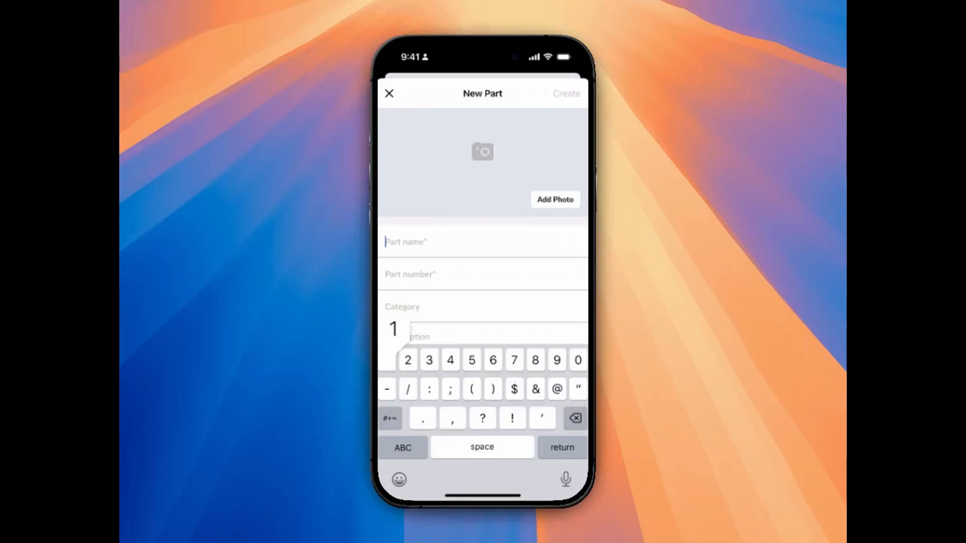
pyautogui.write('" conv')
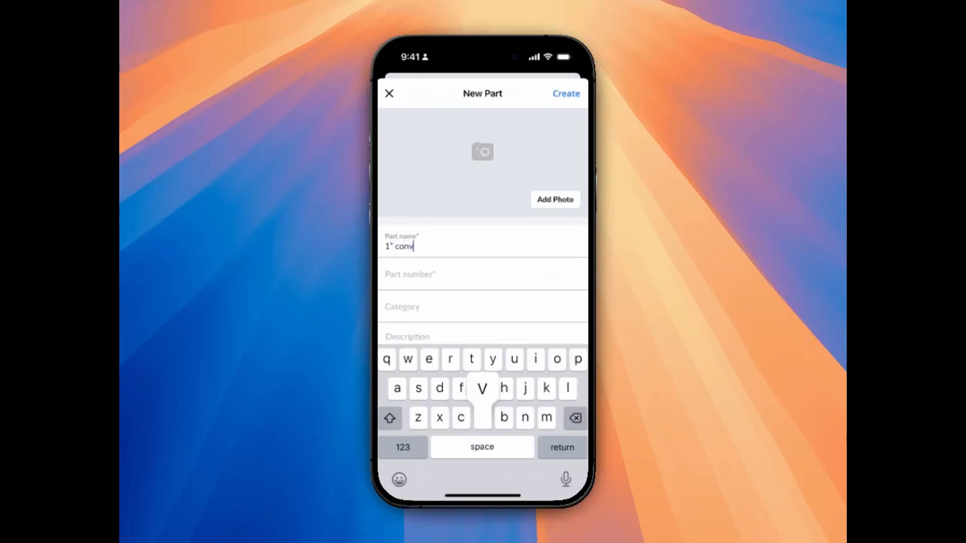
pyautogui.write('eyor rolls ')
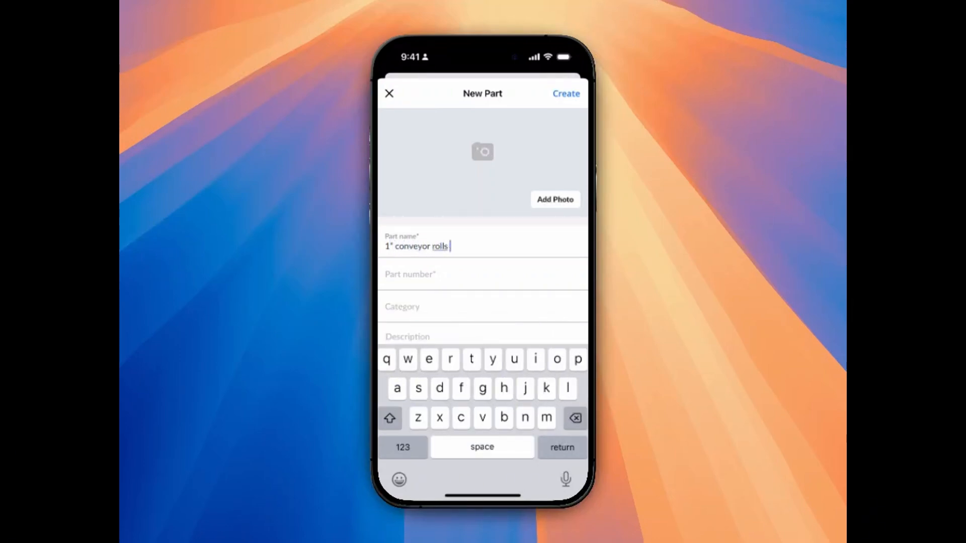
pyautogui.write('- 12" long')
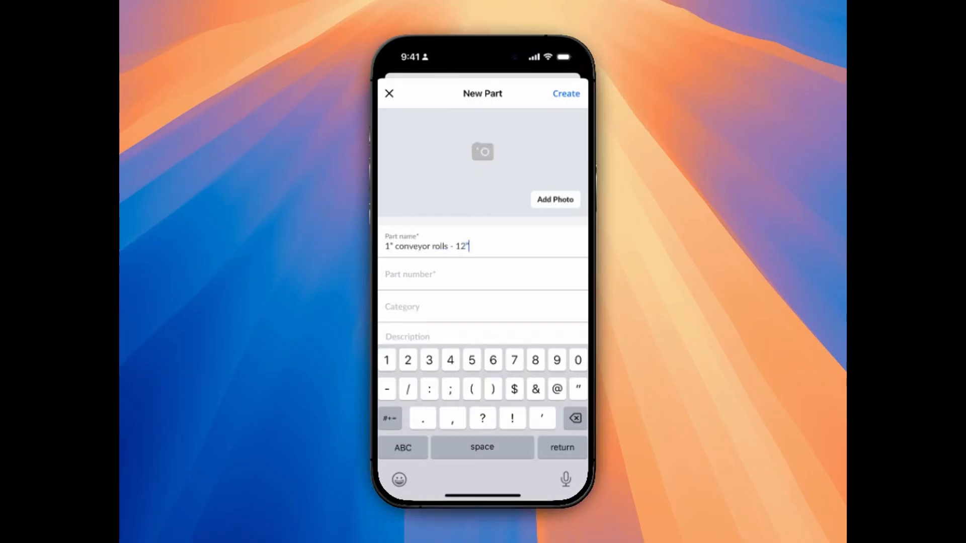
pyautogui.click(442, 274)
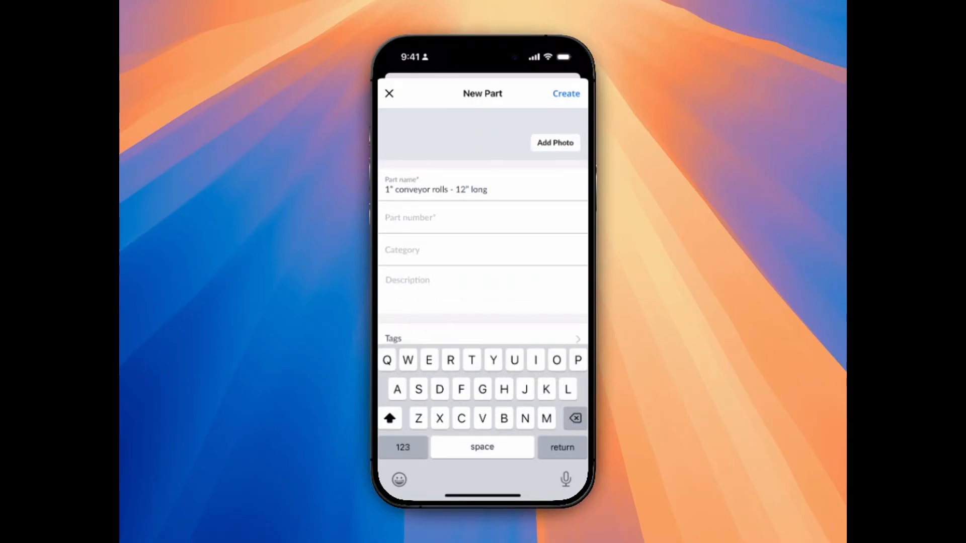
pyautogui.write('Con-')
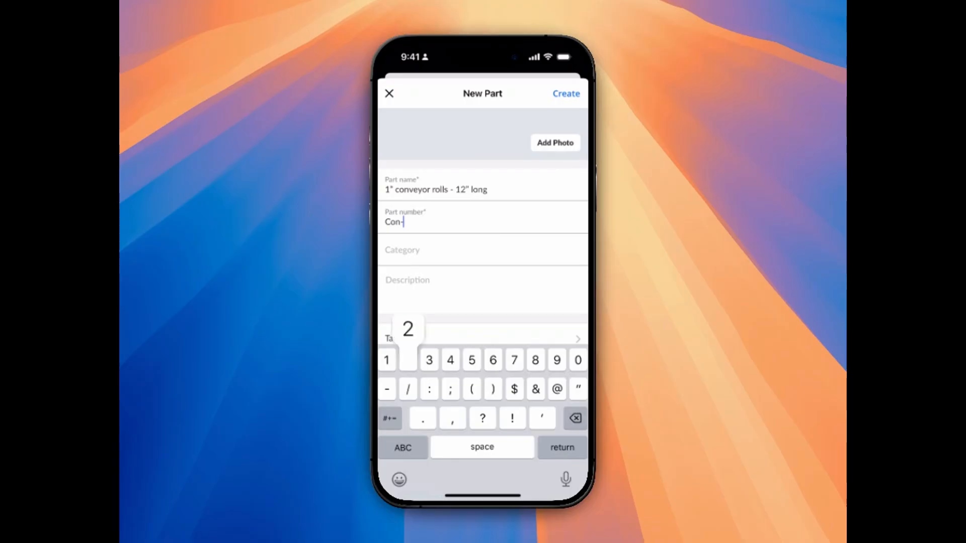
pyautogui.write('204849')
# Set the new part's category to Conveyor and assign it the tag Tag2.
pyautogui.click(443, 250)
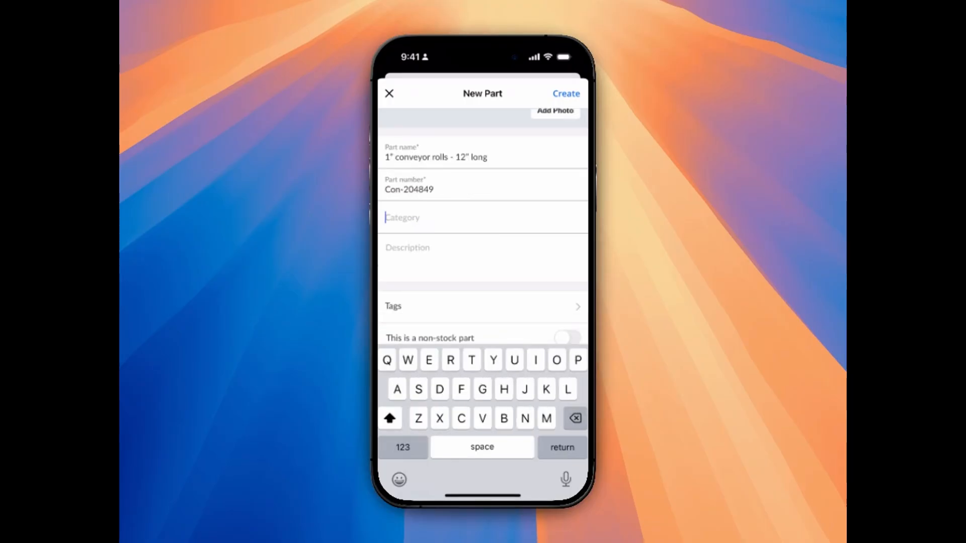
pyautogui.write('Conveyor')
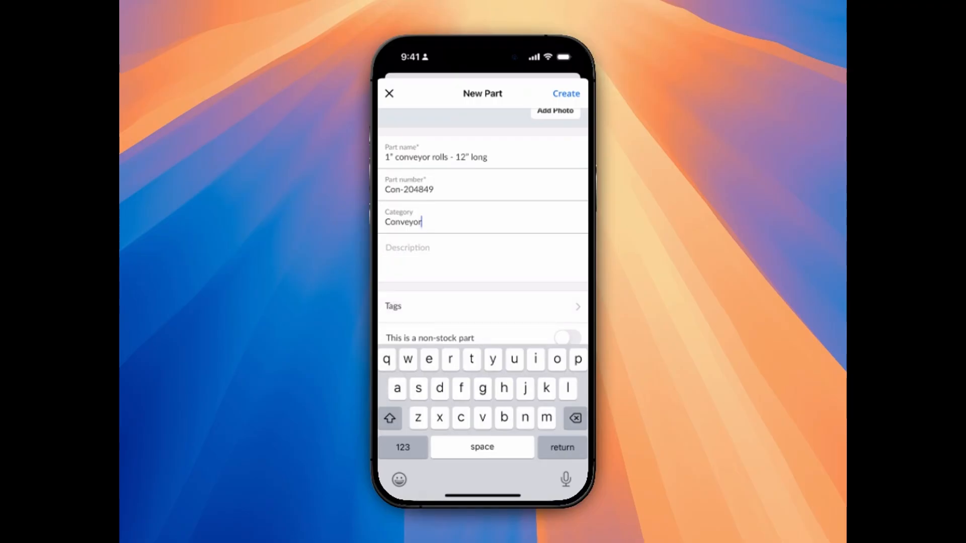
pyautogui.click(482, 306)
pyautogui.click(482, 179)
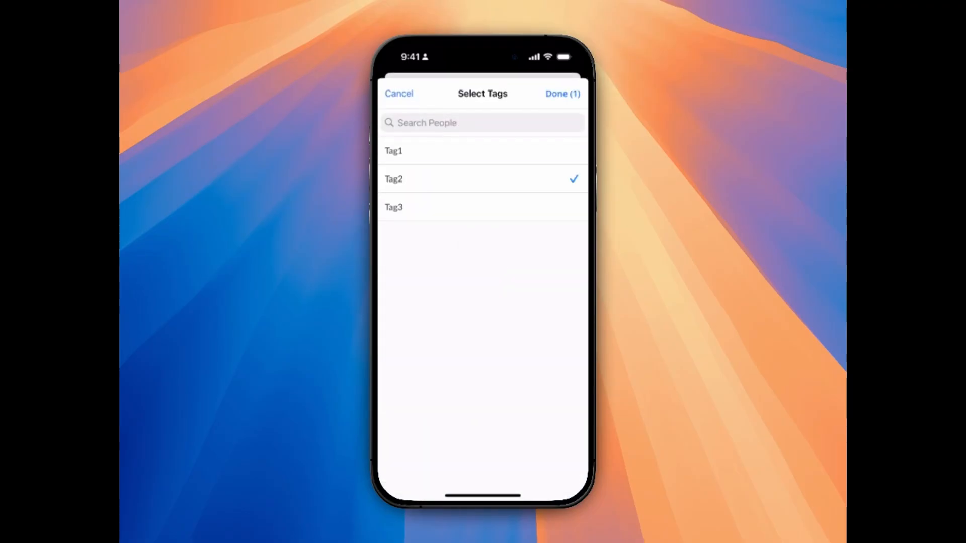
pyautogui.click(563, 94)
# Try the non-stock part and critical part options on the new part, switching each one on and off again.
pyautogui.scroll(-3, 482, 281)
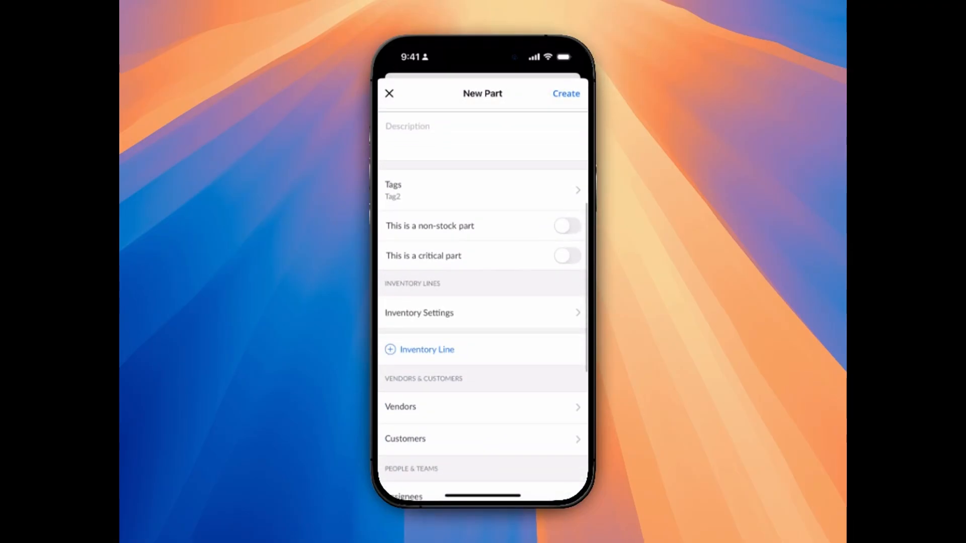
pyautogui.click(566, 226)
pyautogui.click(567, 226)
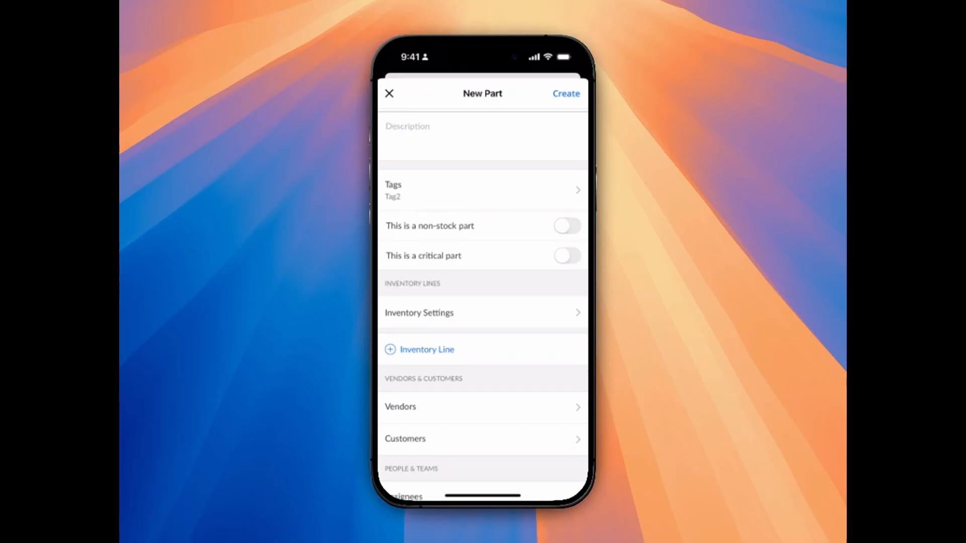
pyautogui.click(567, 256)
pyautogui.click(567, 256)
# Open the part's Inventory Settings and try a standard minimum quantity threshold of 50 and the standard maximum threshold option.
pyautogui.click(419, 312)
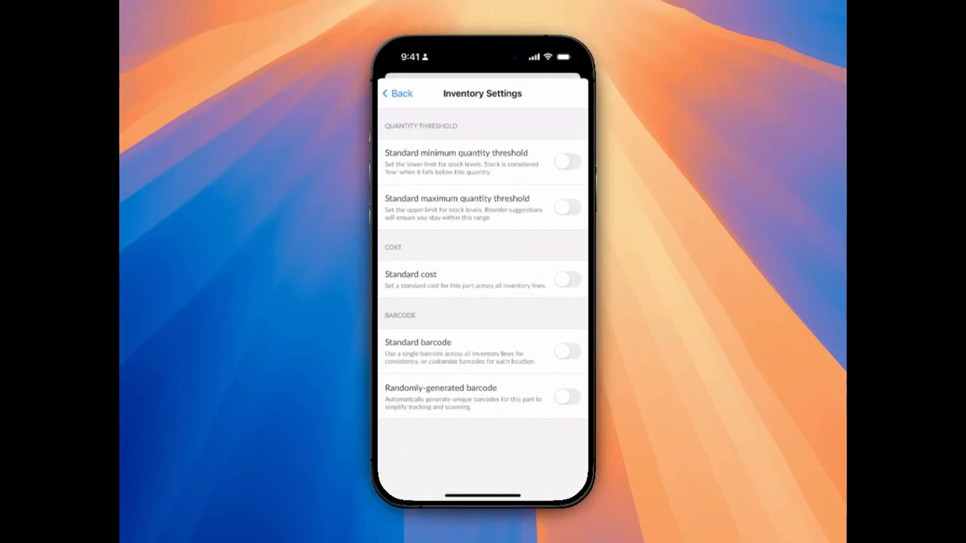
pyautogui.click(567, 161)
pyautogui.click(482, 196)
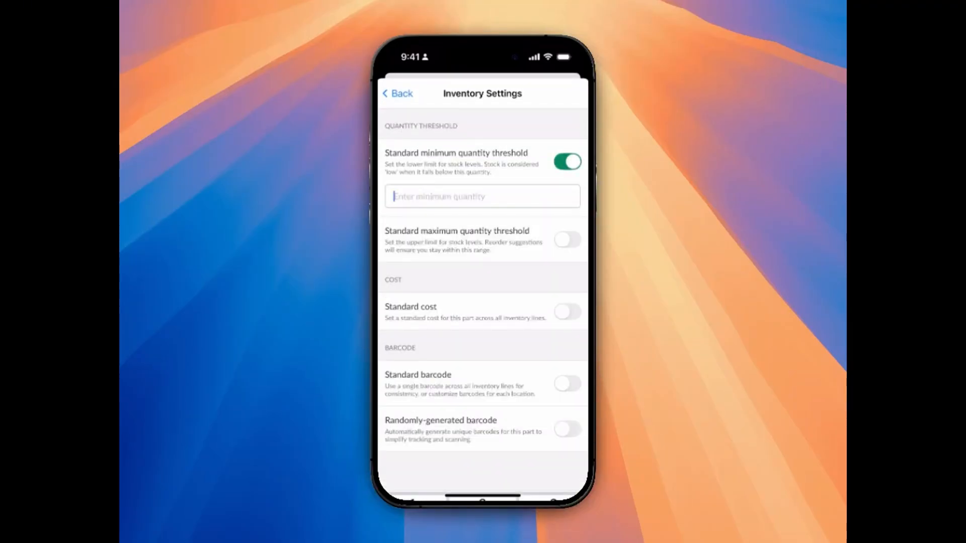
pyautogui.write('50')
pyautogui.click(567, 161)
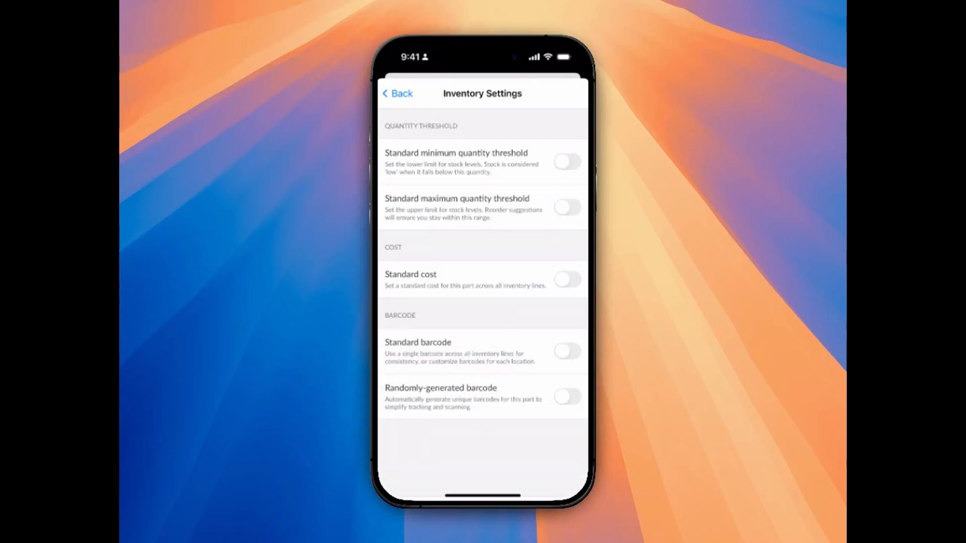
pyautogui.click(567, 207)
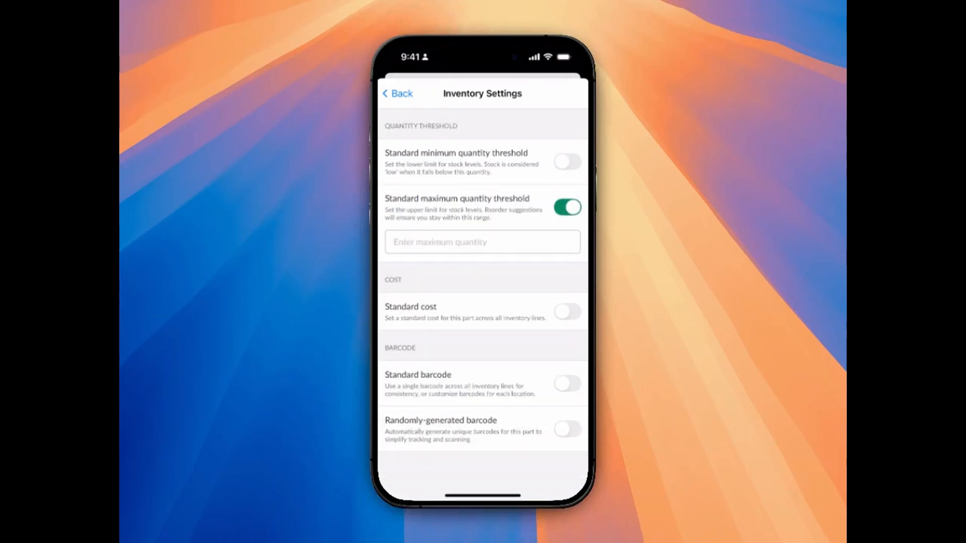
pyautogui.click(567, 206)
# Enable a standard cost for the part across all inventory lines and set it to $3.65.
pyautogui.click(567, 311)
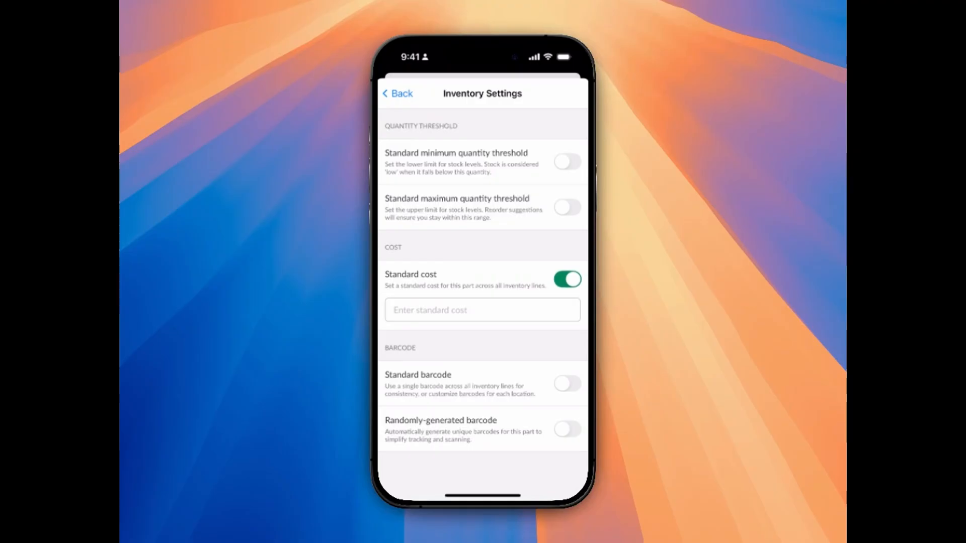
pyautogui.click(483, 310)
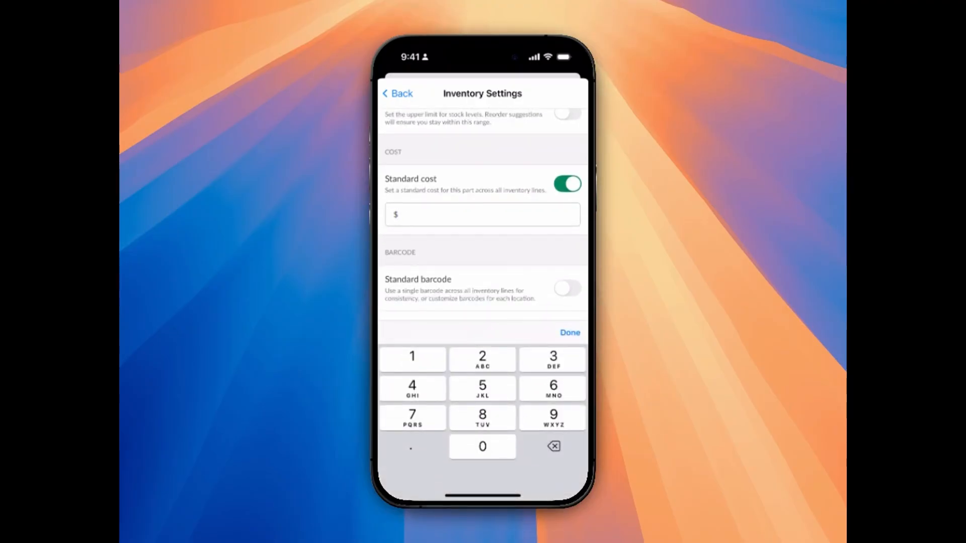
pyautogui.write('3.65')
pyautogui.click(570, 332)
# Enable a standard barcode for the part, have it randomly generated, and return to the new part form.
pyautogui.click(567, 383)
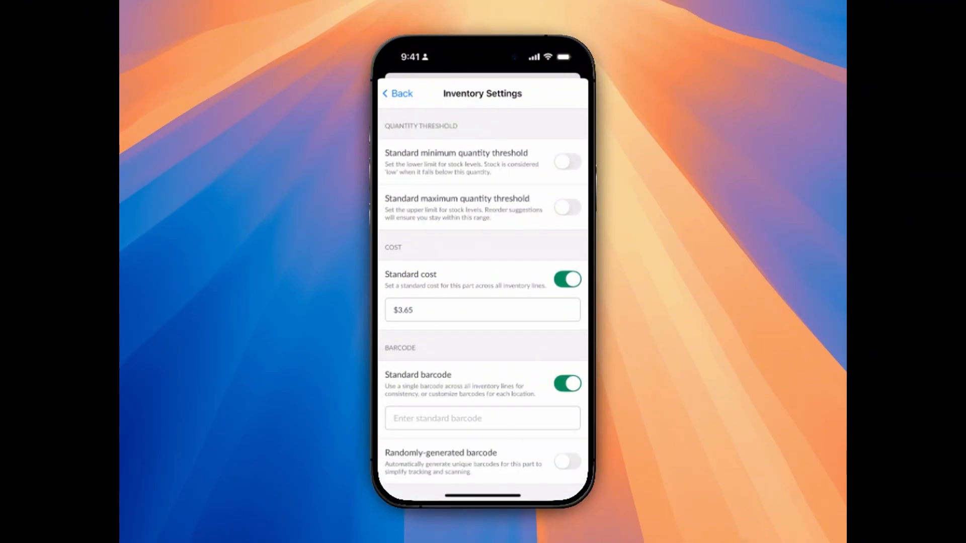
pyautogui.click(568, 461)
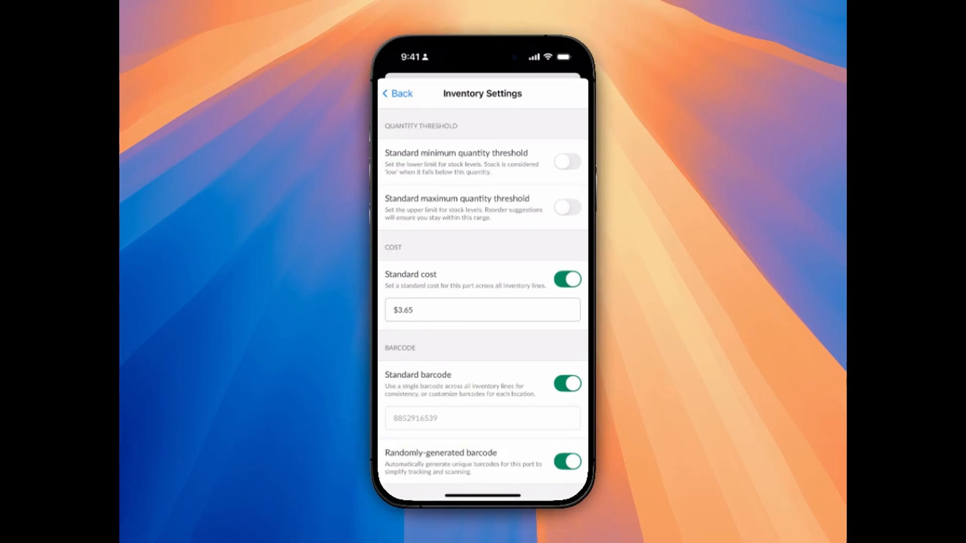
pyautogui.click(398, 93)
# Add an inventory line at the second listed location with minimum quantity 60, maximum quantity 500 and available quantity 120.
pyautogui.click(426, 349)
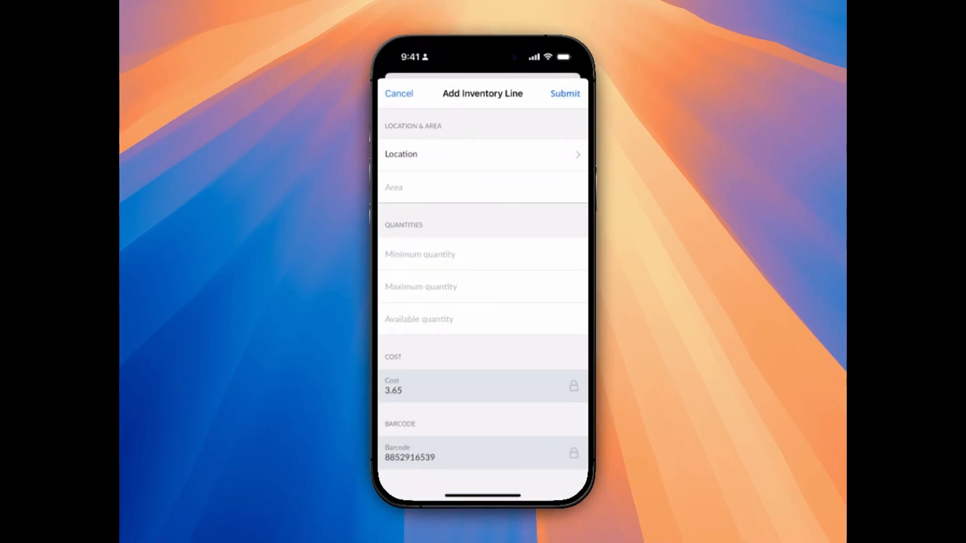
pyautogui.click(482, 154)
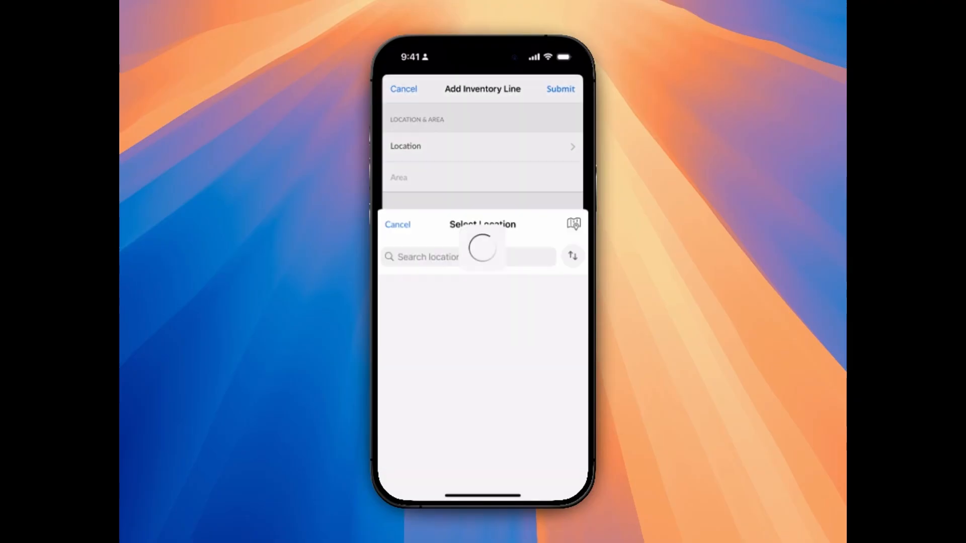
pyautogui.click(471, 229)
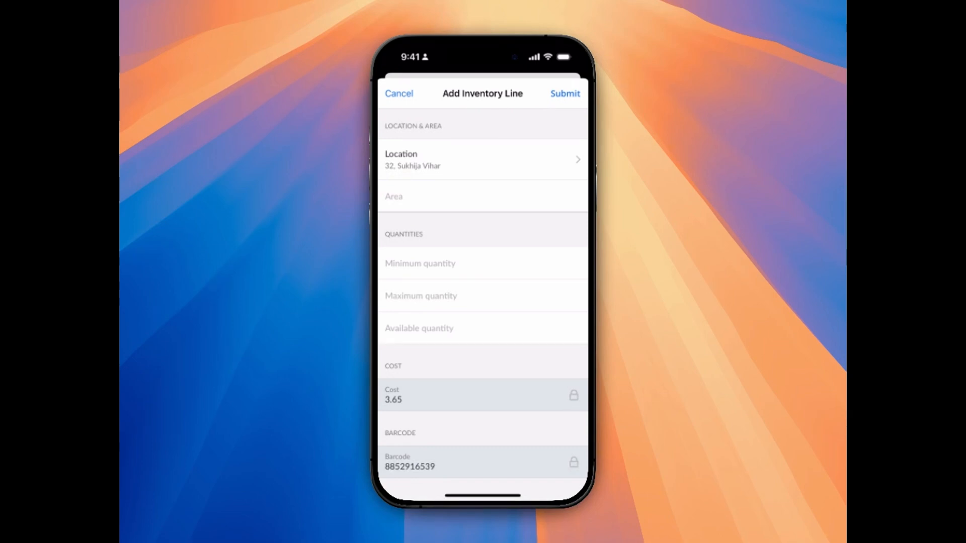
pyautogui.click(481, 263)
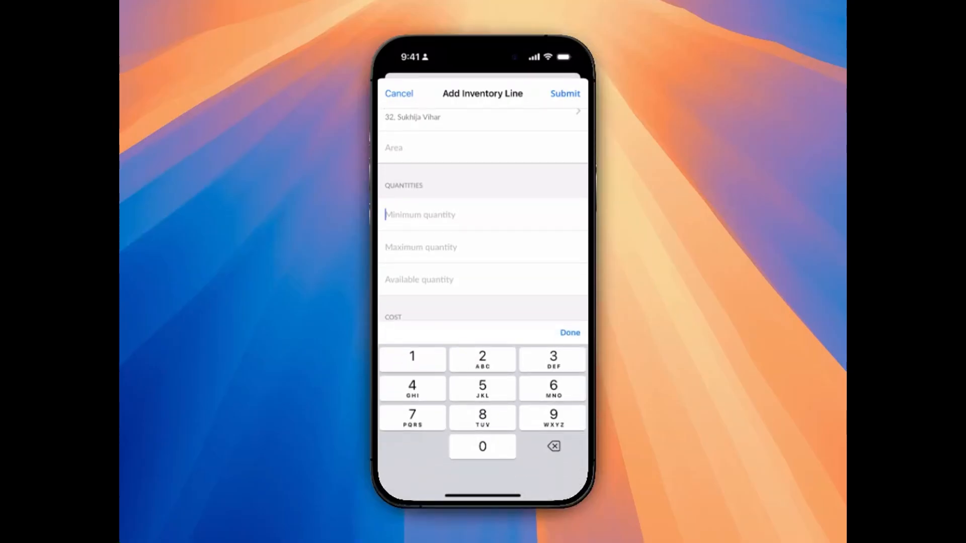
pyautogui.write('60')
pyautogui.click(482, 247)
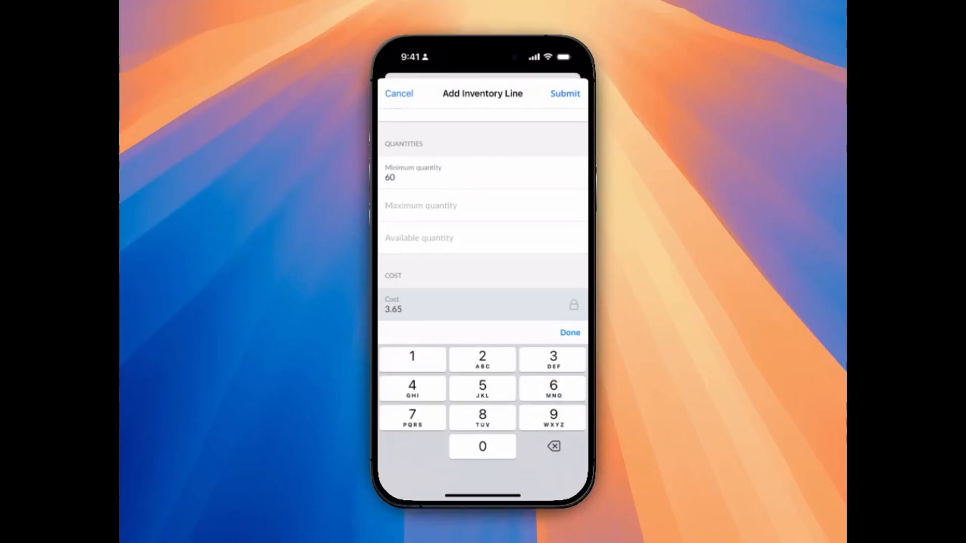
pyautogui.write('500')
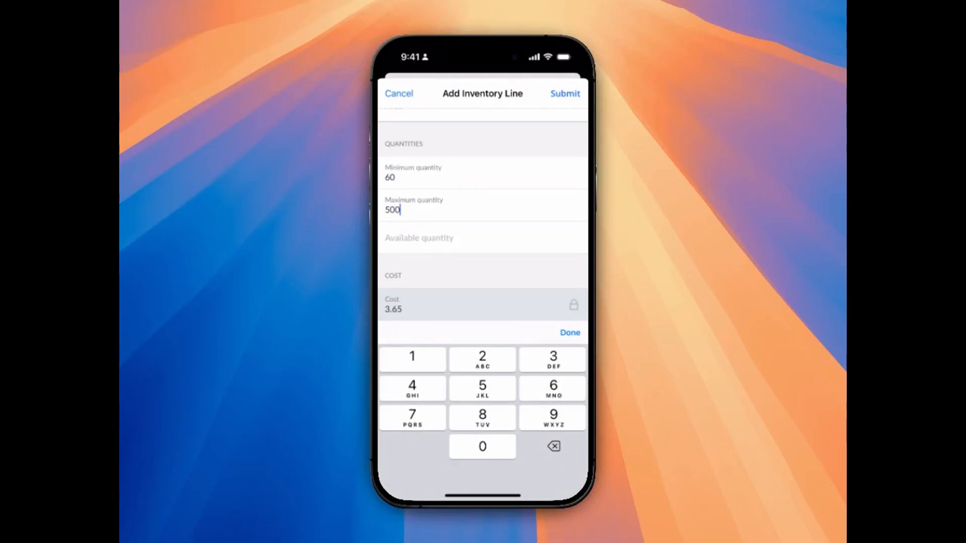
pyautogui.click(482, 237)
pyautogui.write('120')
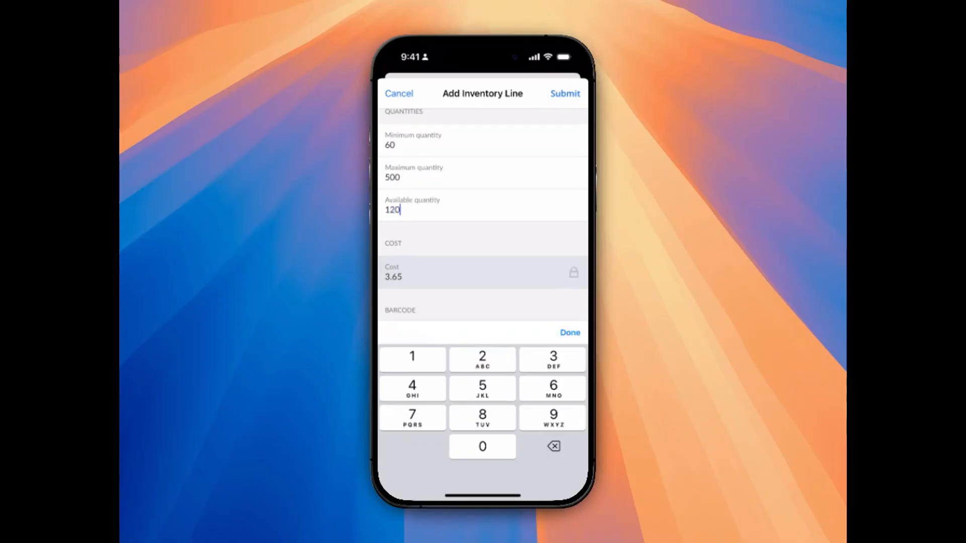
pyautogui.click(565, 94)
# Add a second inventory line at the Assad location with minimum quantity 50, maximum quantity 300 and available quantity 98.
pyautogui.click(427, 379)
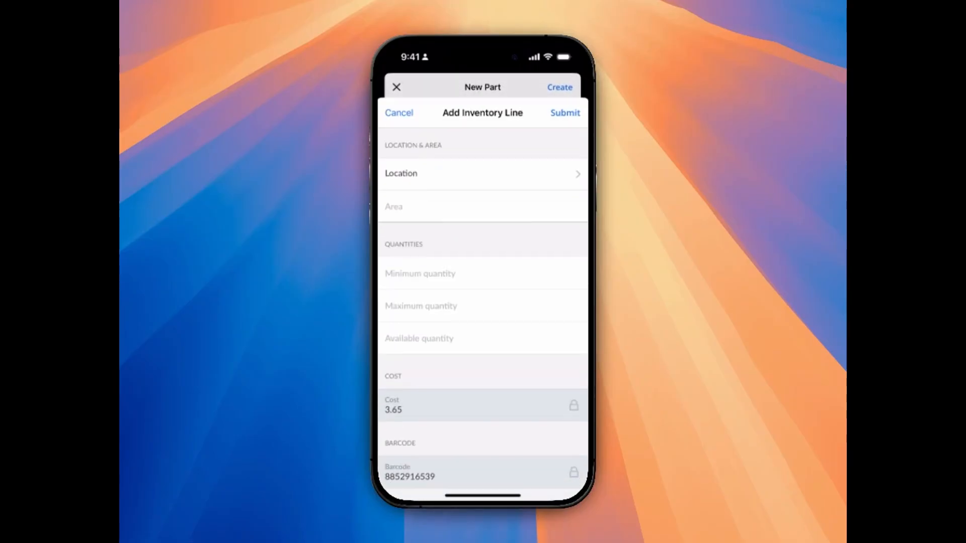
pyautogui.click(481, 154)
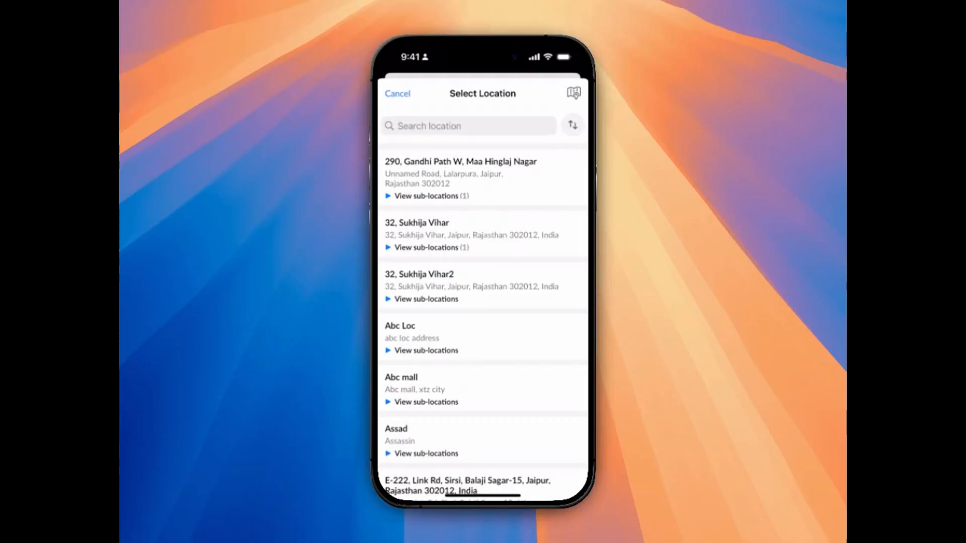
pyautogui.click(482, 435)
pyautogui.click(421, 264)
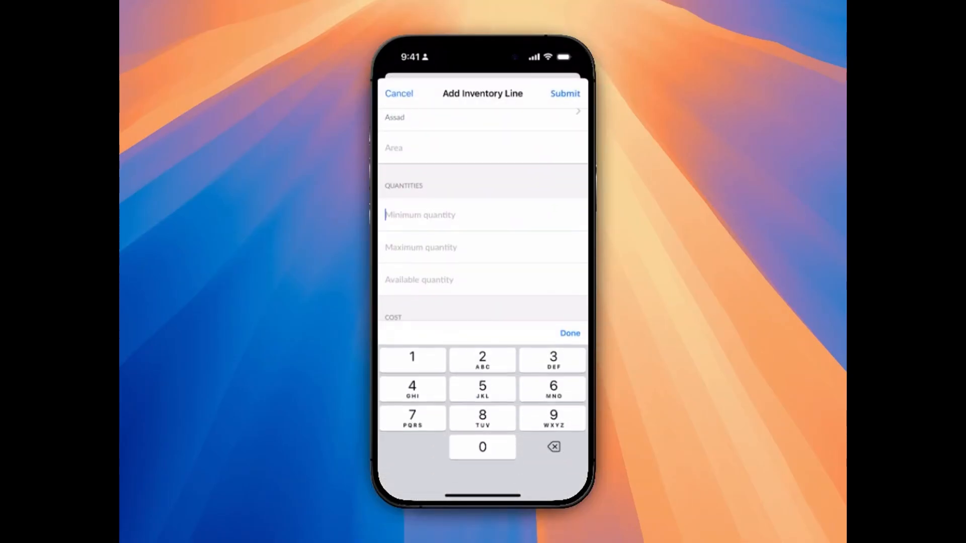
pyautogui.write('50')
pyautogui.click(421, 246)
pyautogui.write('300')
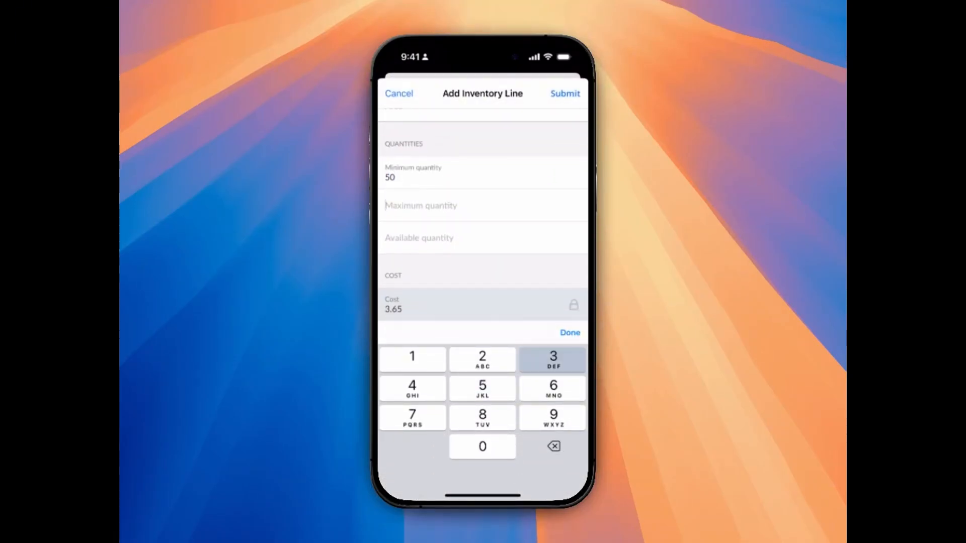
pyautogui.click(419, 238)
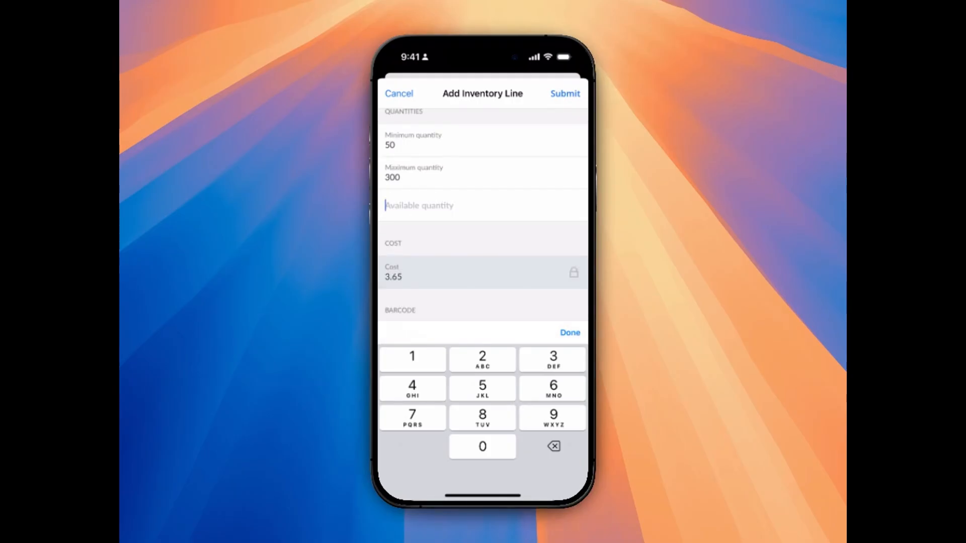
pyautogui.write('98')
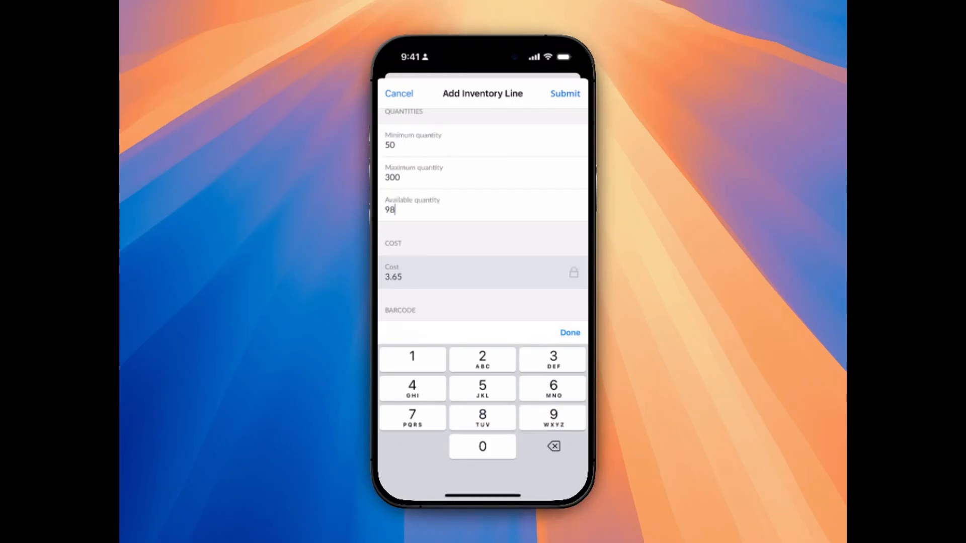
pyautogui.click(565, 94)
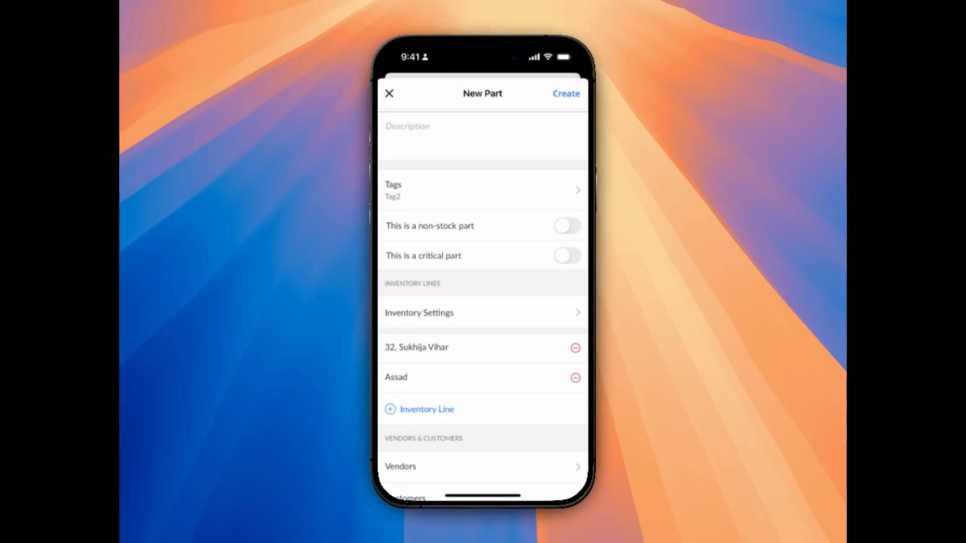
# In the part's Inventory Settings, enable the standard minimum quantity threshold at 20 and the standard maximum quantity threshold at 60.
pyautogui.click(482, 313)
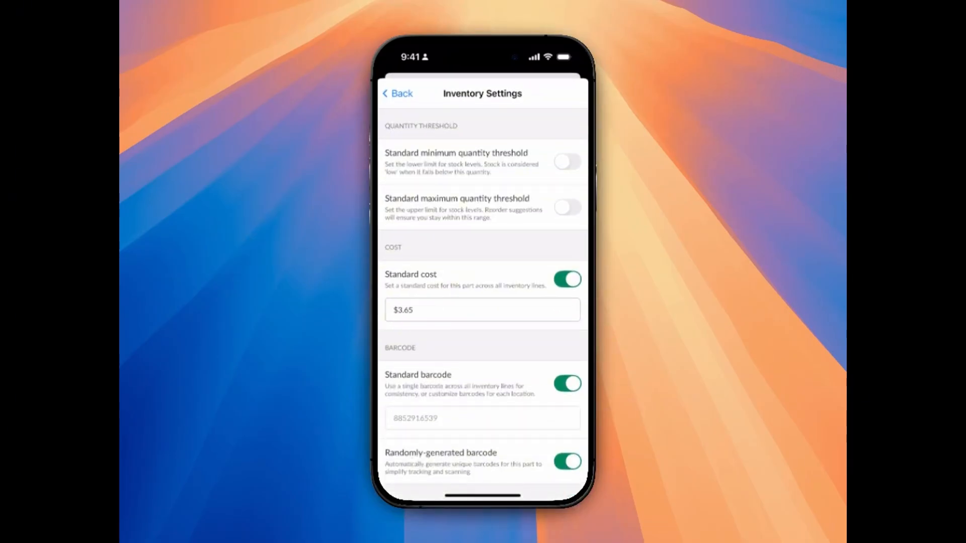
pyautogui.click(567, 161)
pyautogui.click(482, 196)
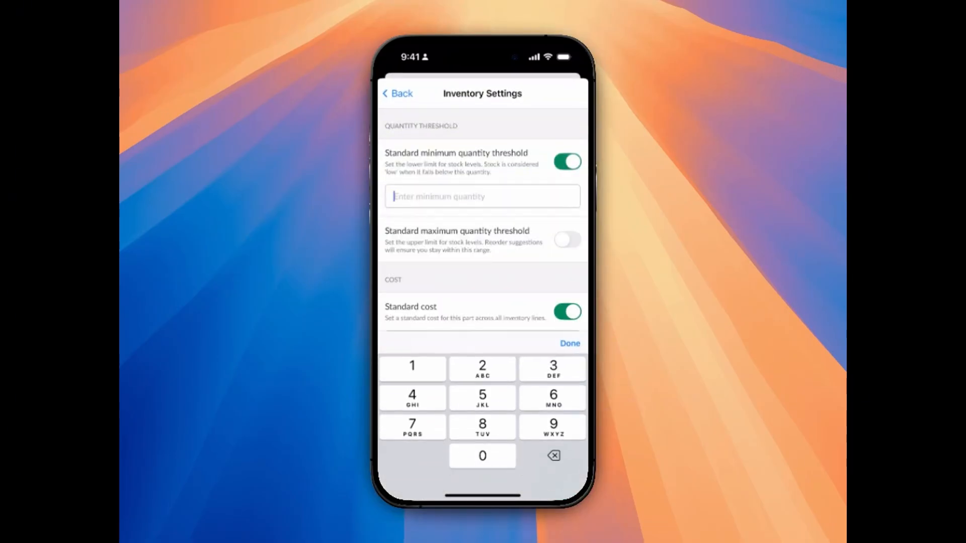
pyautogui.write('20')
pyautogui.click(569, 333)
pyautogui.click(568, 240)
pyautogui.click(483, 273)
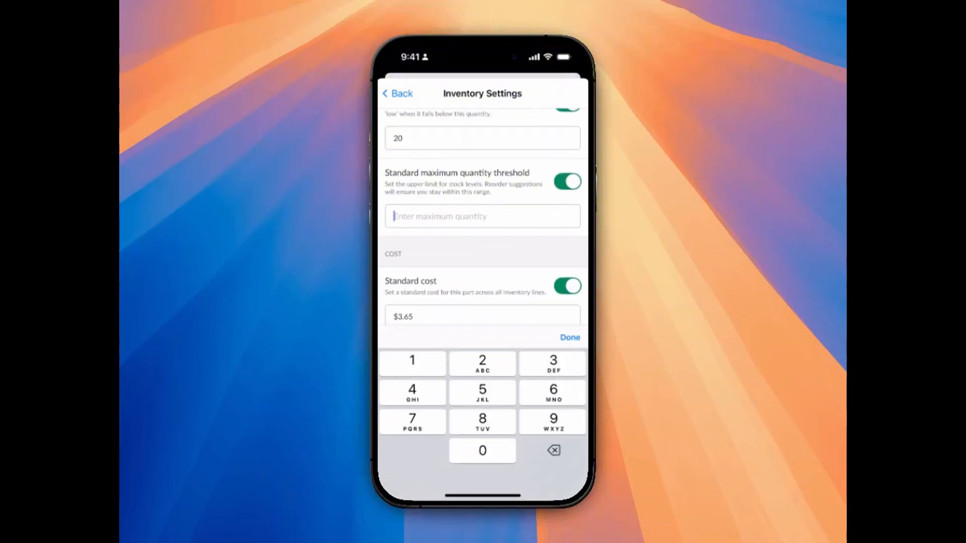
pyautogui.write('4')
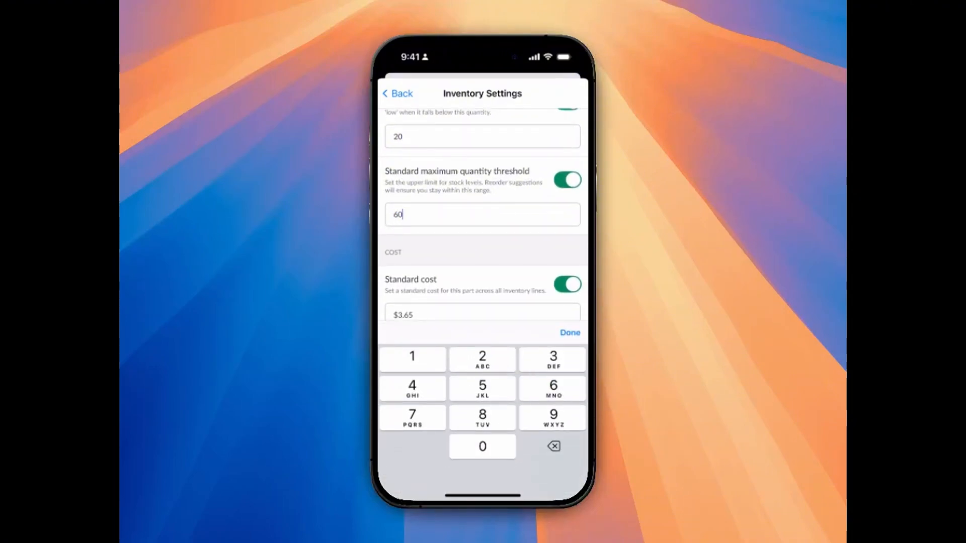
pyautogui.write('0')
pyautogui.click(569, 333)
pyautogui.click(397, 93)
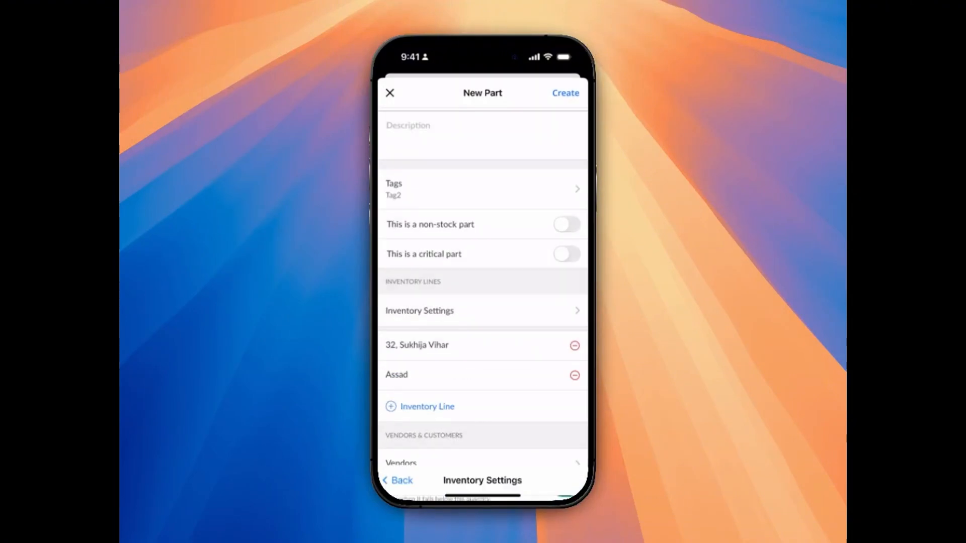
# Review and save the first inventory line, and create the new part.
pyautogui.click(427, 407)
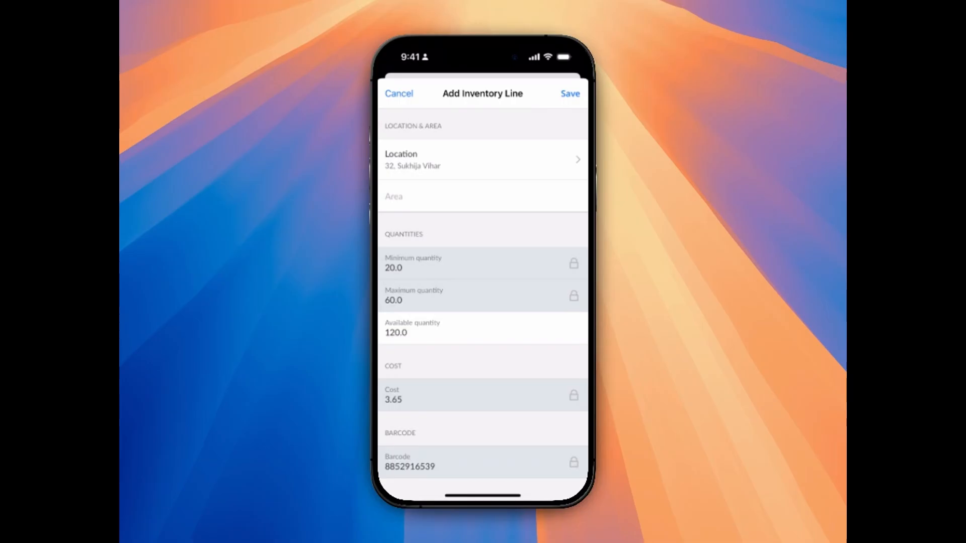
pyautogui.click(570, 93)
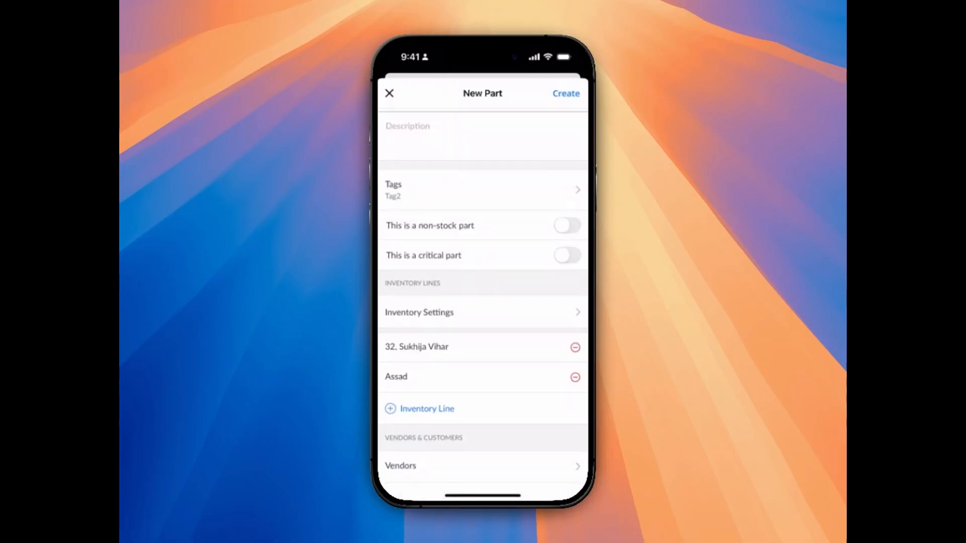
pyautogui.scroll(-2, 483, 302)
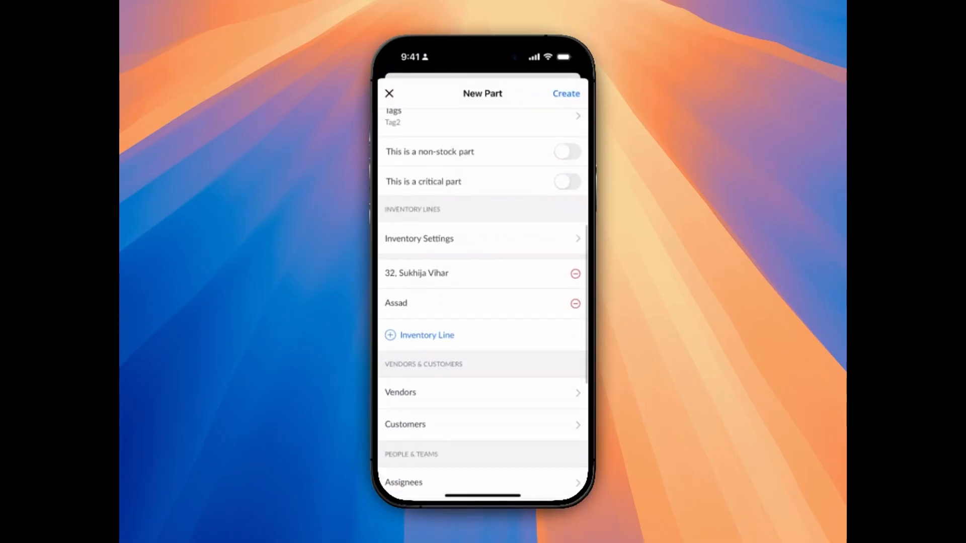
pyautogui.scroll(-4, 482, 302)
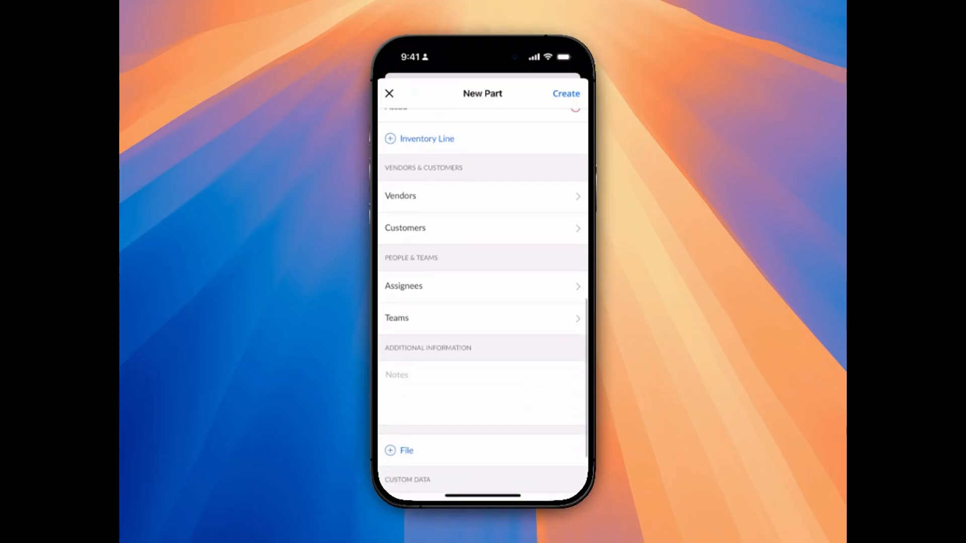
pyautogui.scroll(-2, 483, 302)
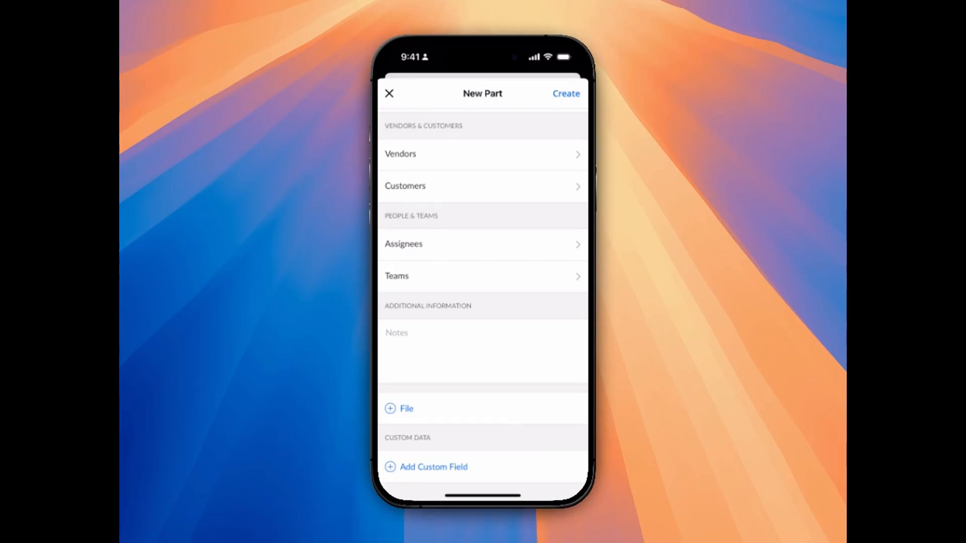
pyautogui.scroll(5, 482, 302)
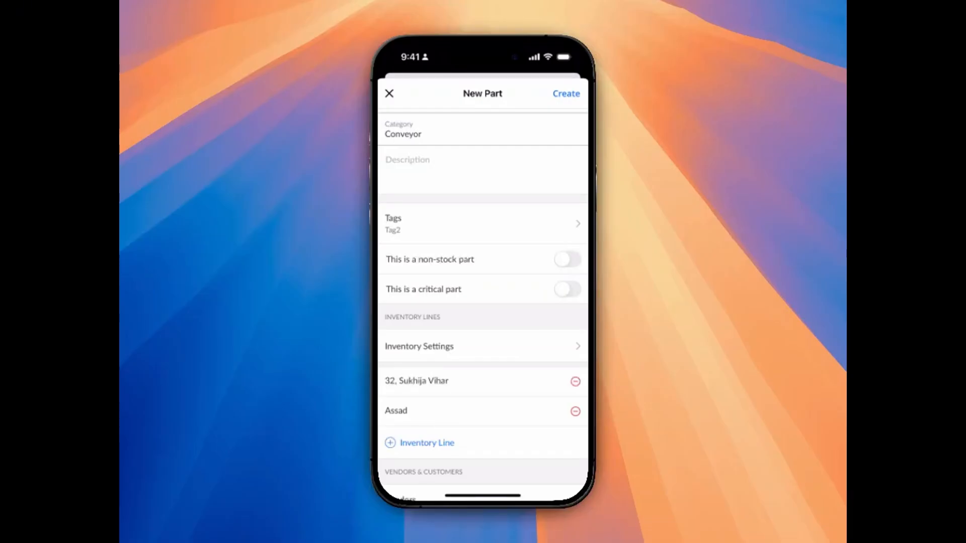
pyautogui.click(567, 93)
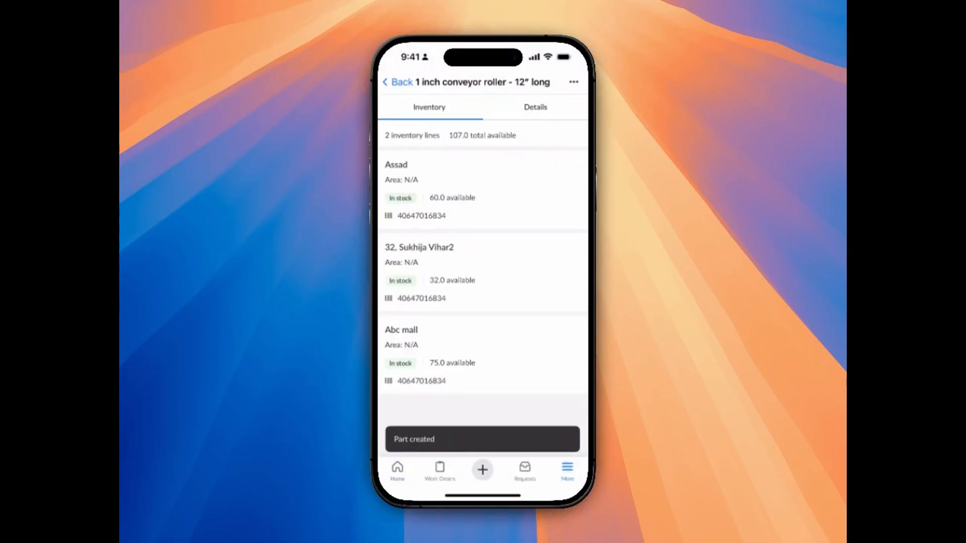
# From the parts list, open the part 1 inch conveyor roller - 12" long for editing and go to its inventory lines.
pyautogui.click(398, 82)
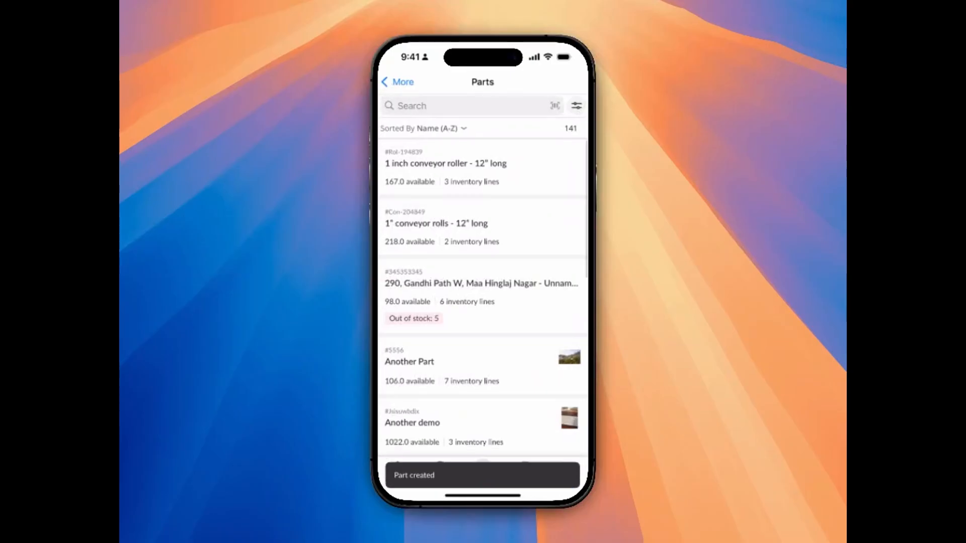
pyautogui.click(448, 164)
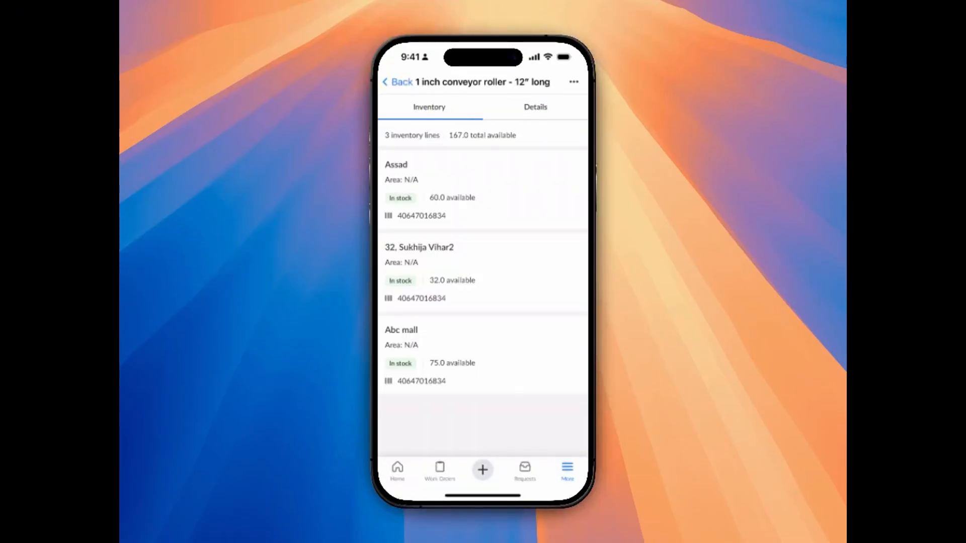
pyautogui.click(573, 82)
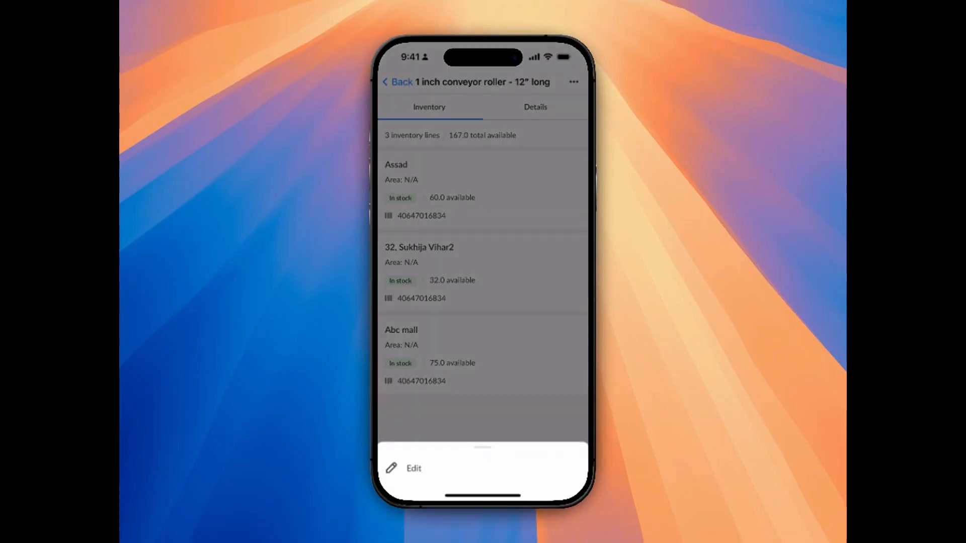
pyautogui.click(414, 468)
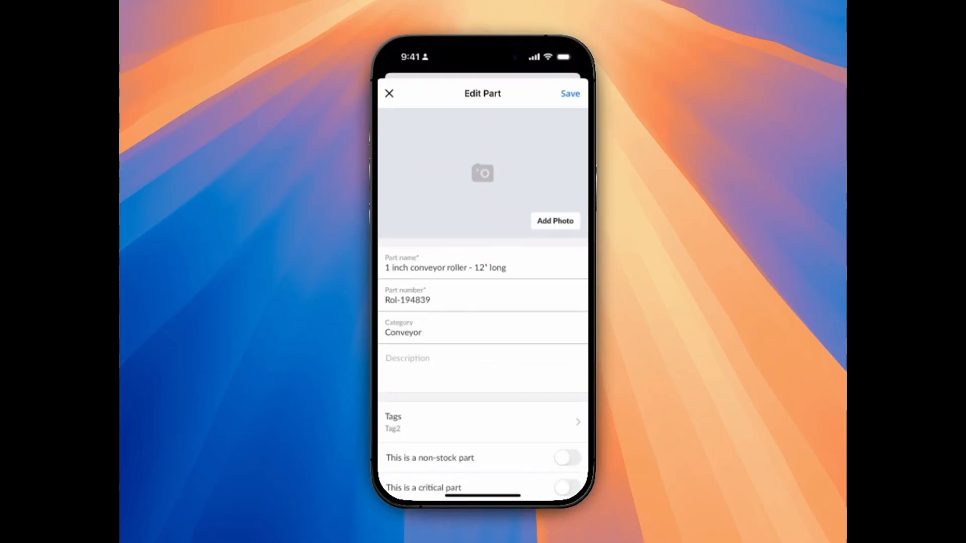
pyautogui.scroll(-5, 483, 302)
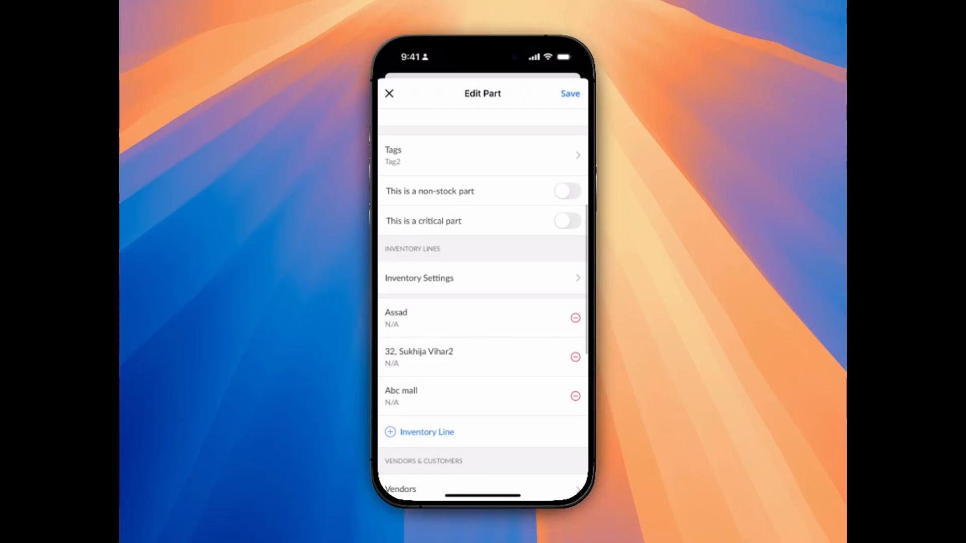
# Add an inventory line at the Abc Loc location with available quantity 80 and try to submit it.
pyautogui.click(427, 432)
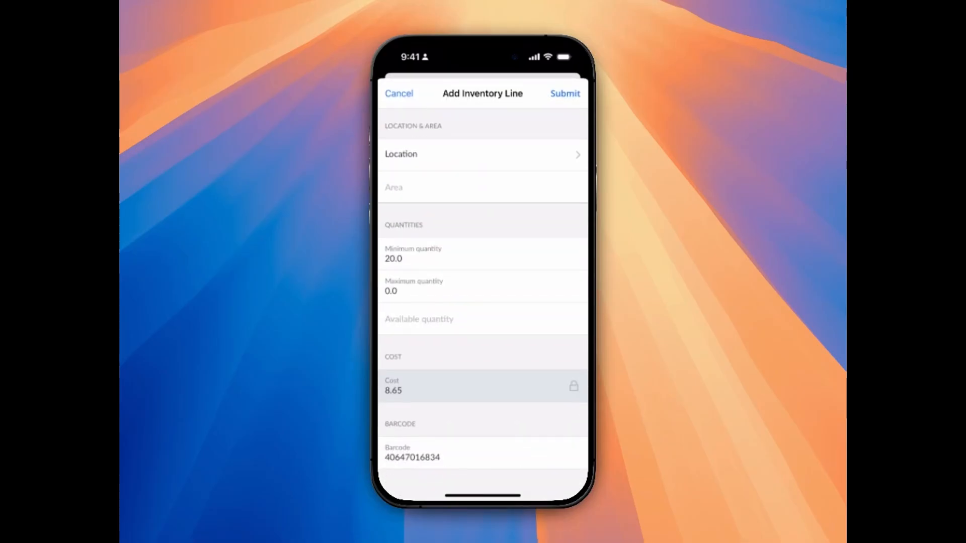
pyautogui.click(483, 154)
pyautogui.click(433, 328)
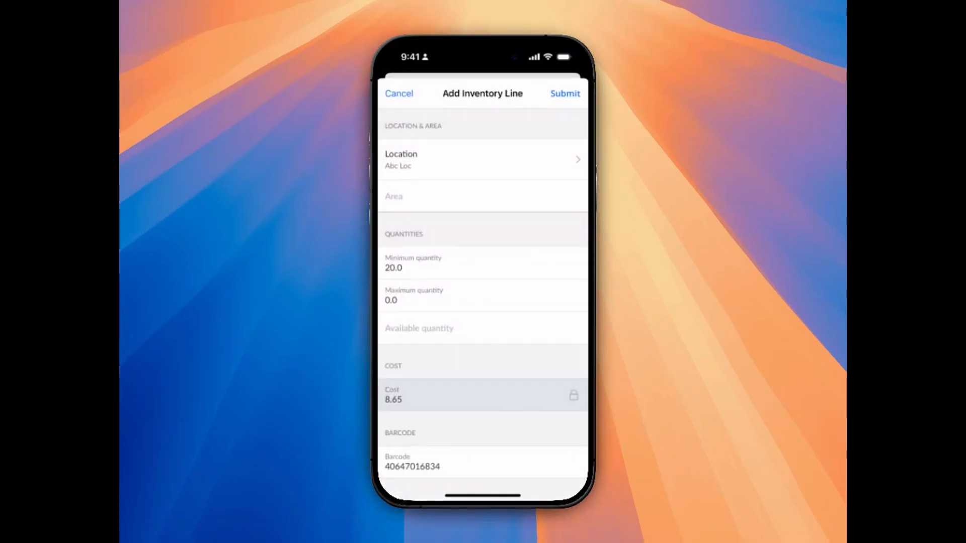
pyautogui.click(483, 328)
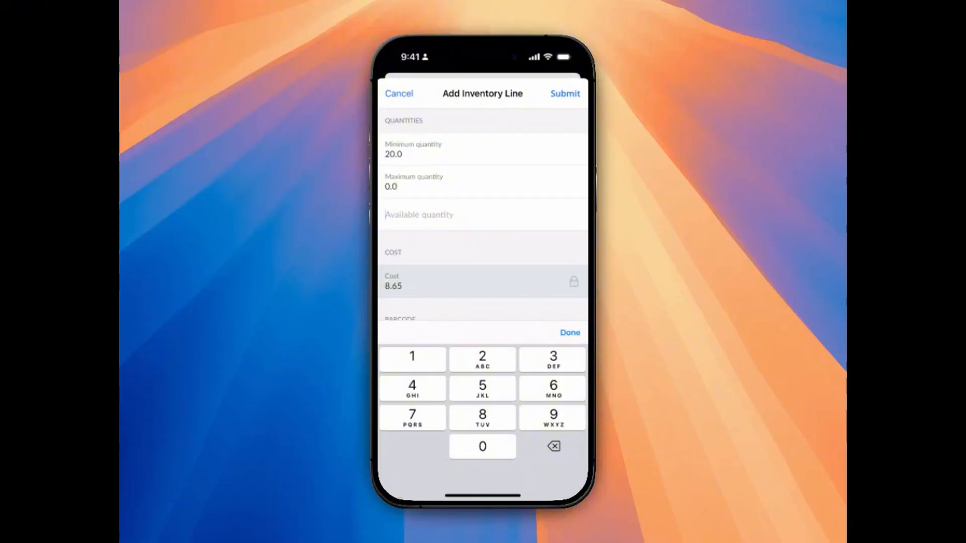
pyautogui.write('80')
pyautogui.click(564, 94)
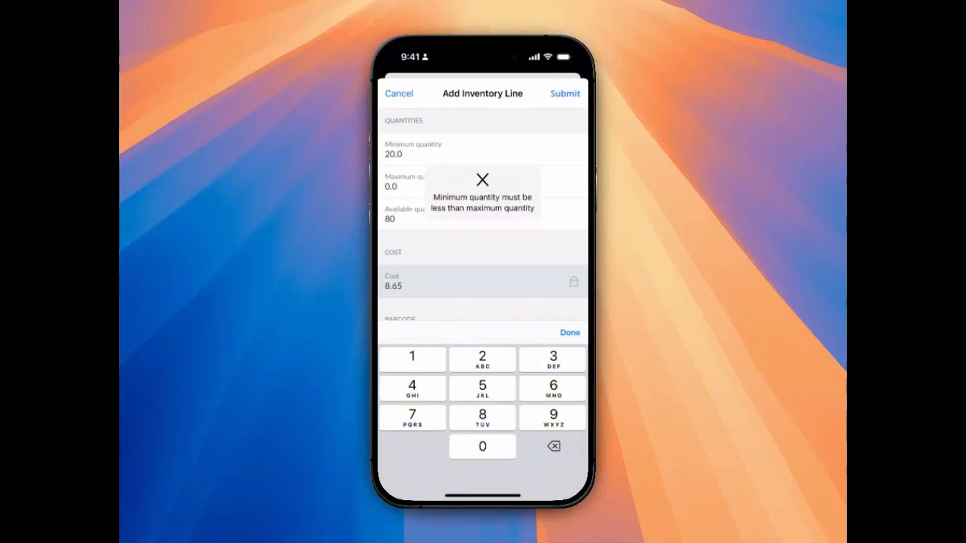
# Set the new inventory line's maximum quantity to 500 and submit the line.
pyautogui.press('BackSpace')
pyautogui.press('BackSpace')
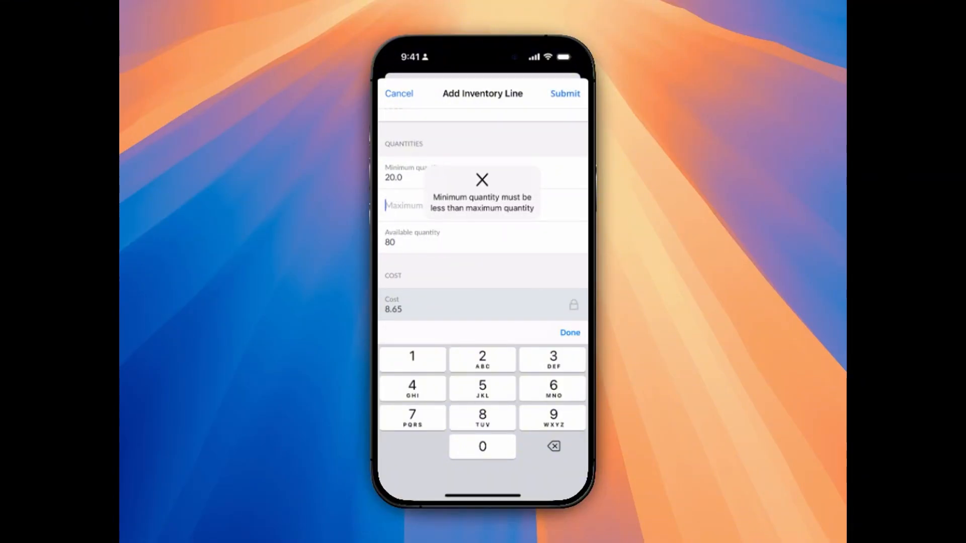
pyautogui.write('500')
pyautogui.click(564, 93)
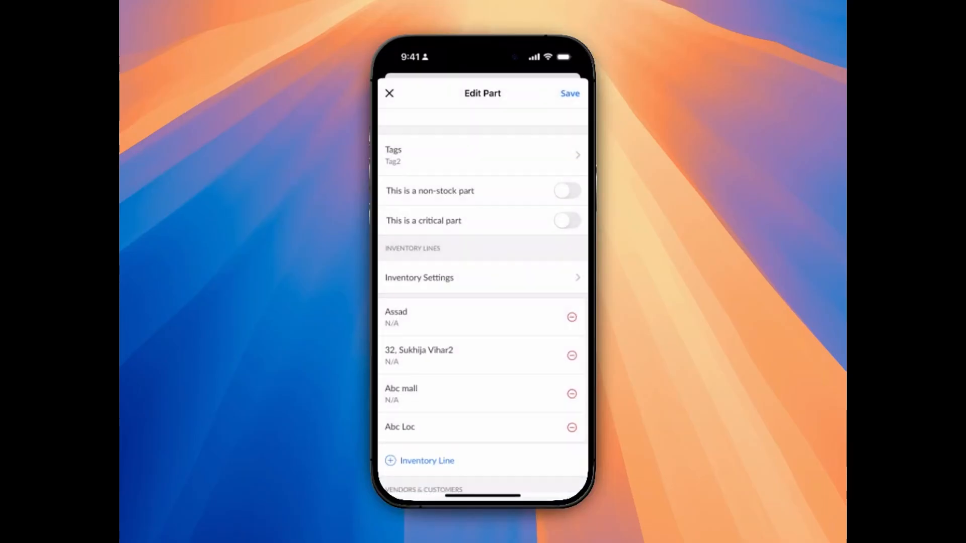
# Save the edited part and review its inventory lines.
pyautogui.click(569, 94)
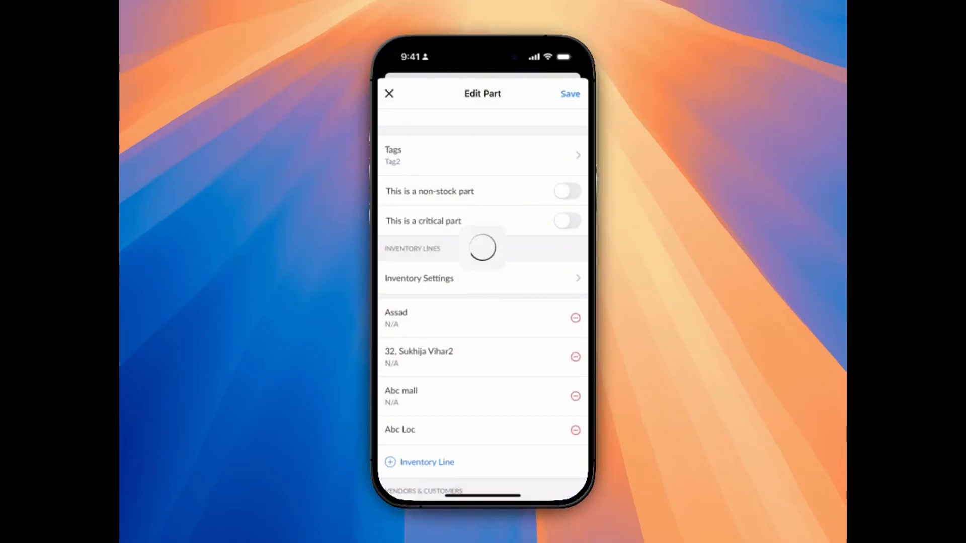
pyautogui.scroll(-1, 483, 302)
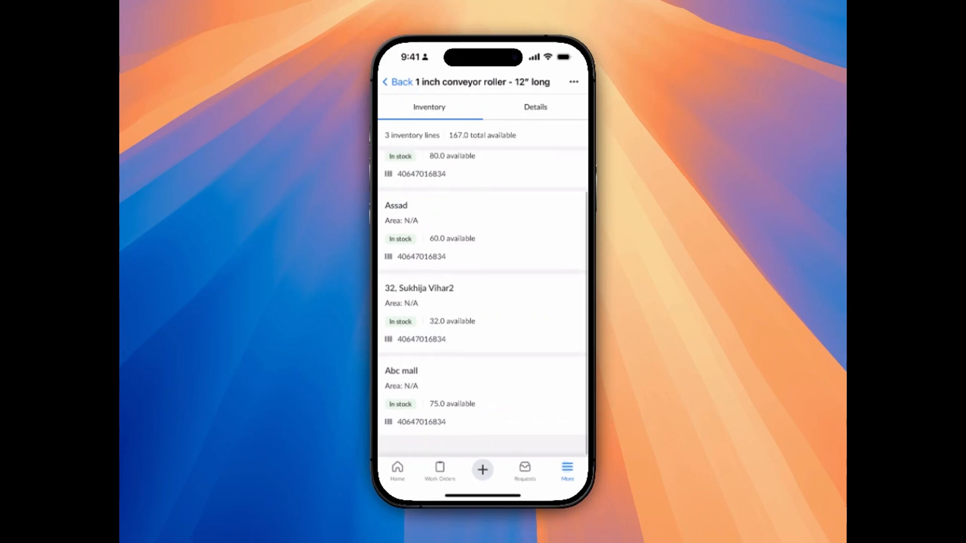
pyautogui.scroll(1, 483, 302)
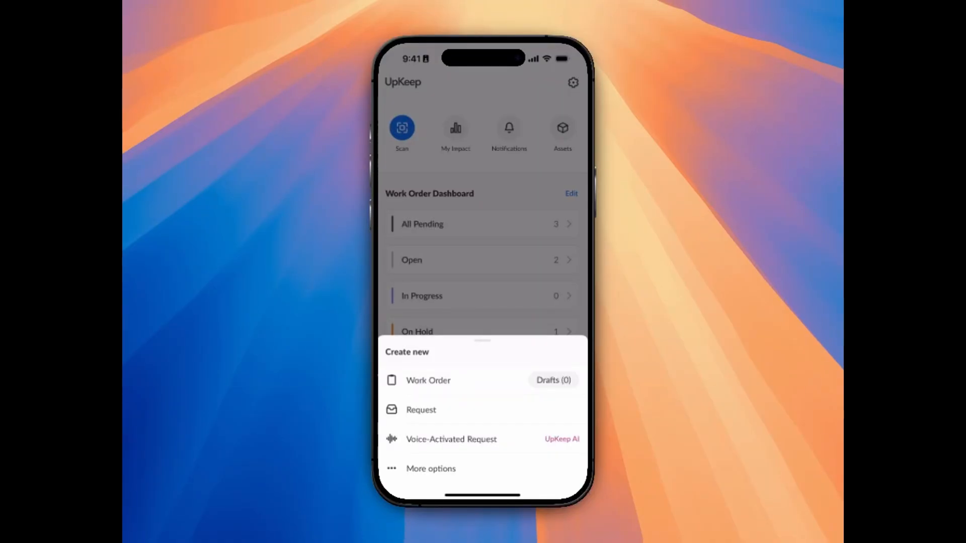
# Start a new work order and examine the form's fields from priority and photos through people, parts, checklists and reference.
pyautogui.click(428, 380)
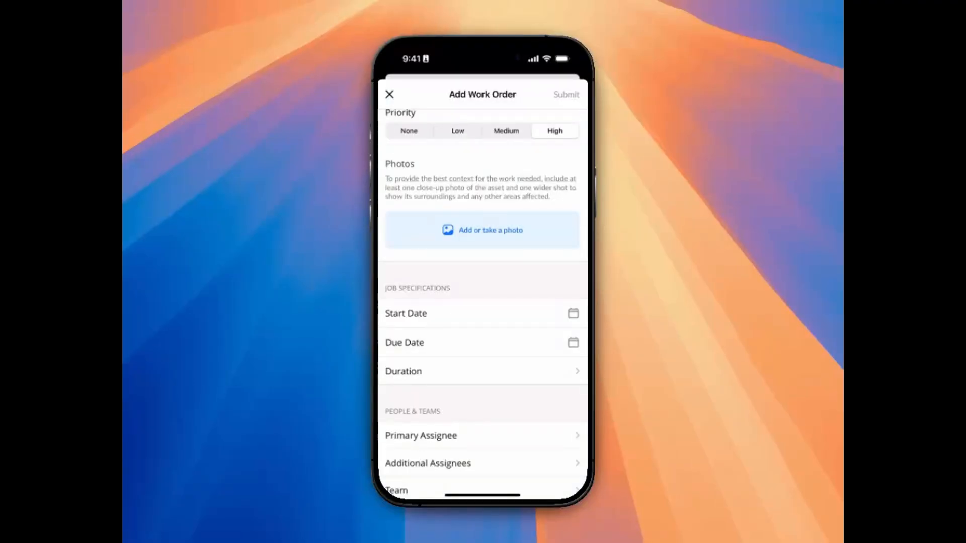
pyautogui.scroll(-2, 483, 291)
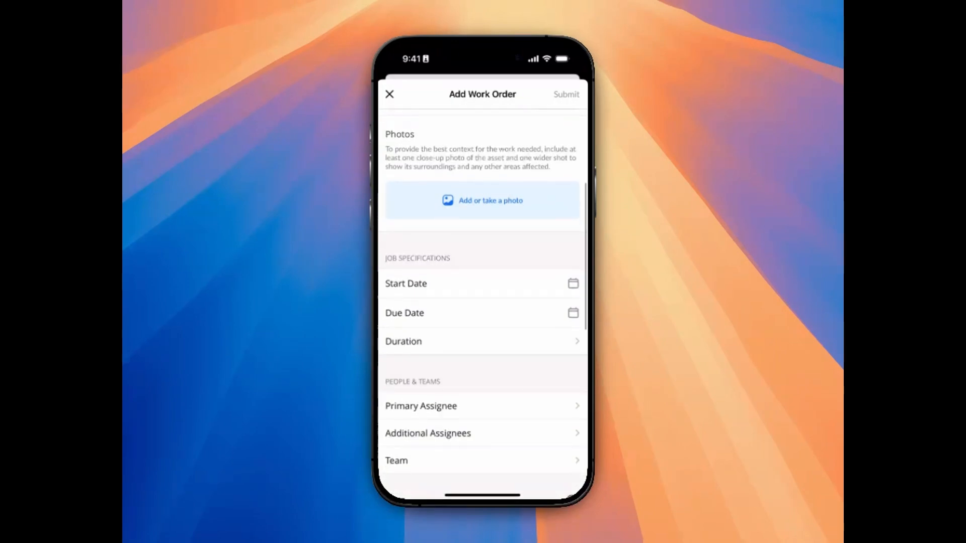
pyautogui.scroll(-5, 483, 302)
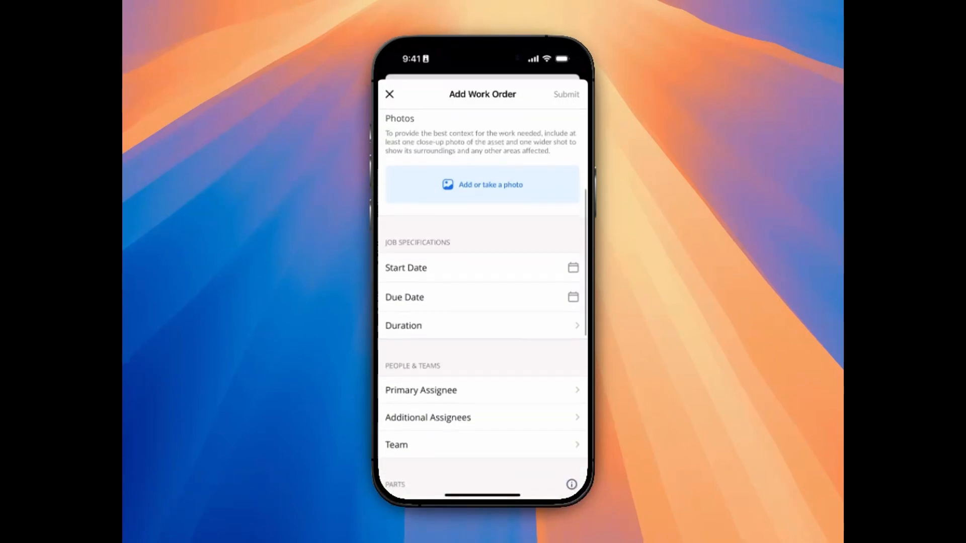
pyautogui.scroll(-3, 483, 301)
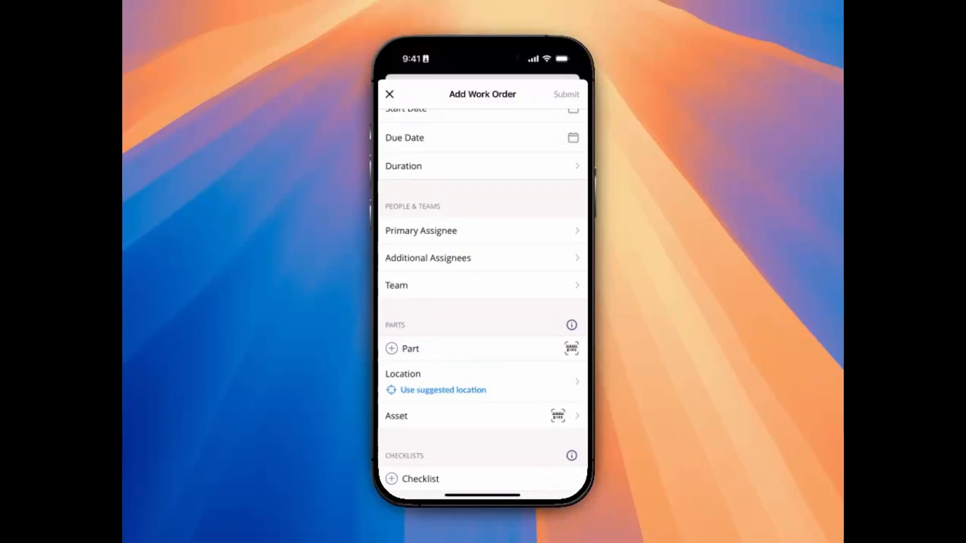
pyautogui.scroll(-3, 483, 302)
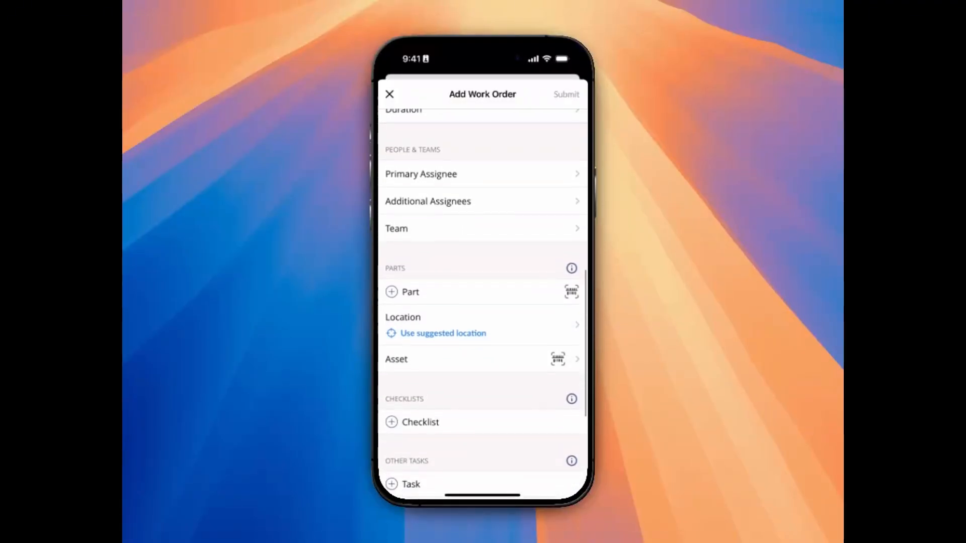
pyautogui.scroll(-2, 483, 302)
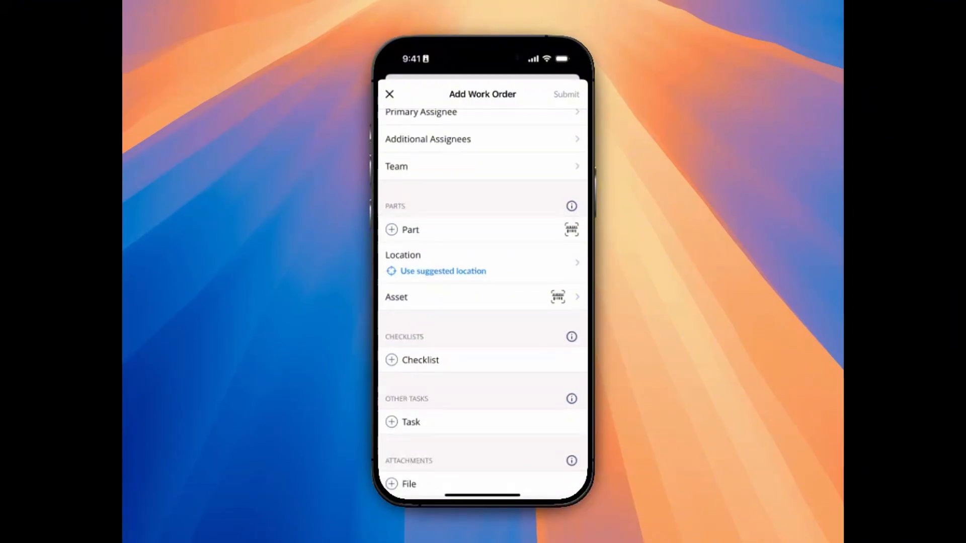
pyautogui.scroll(5, 482, 301)
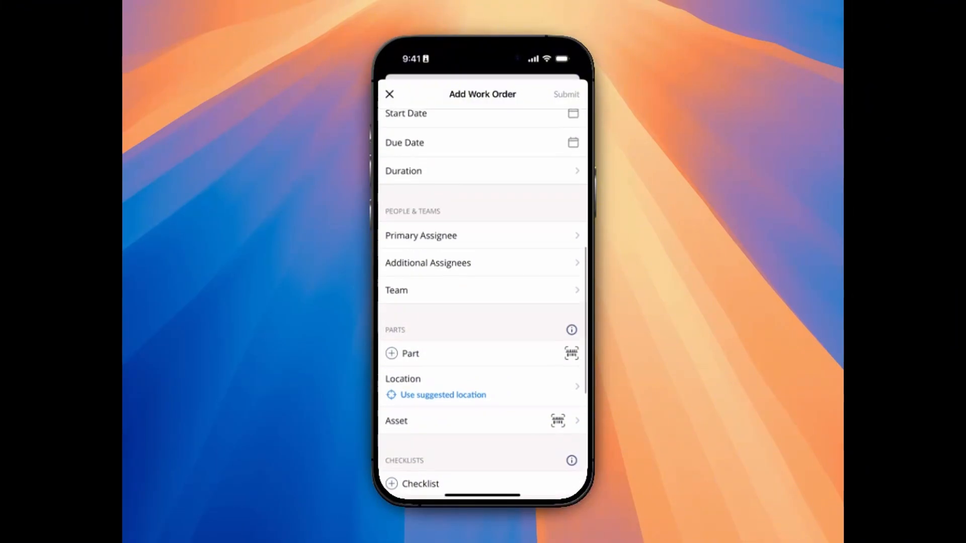
pyautogui.scroll(-7, 482, 302)
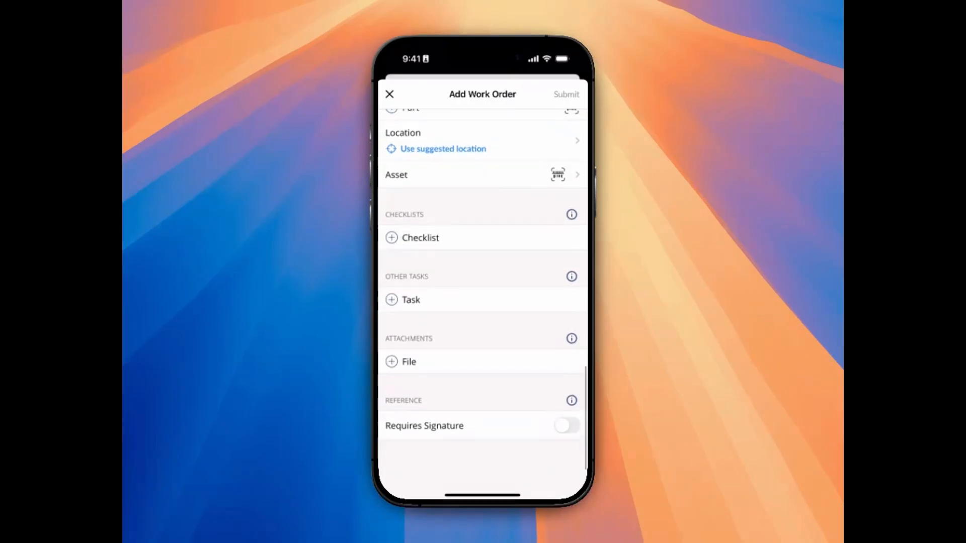
pyautogui.scroll(12, 482, 302)
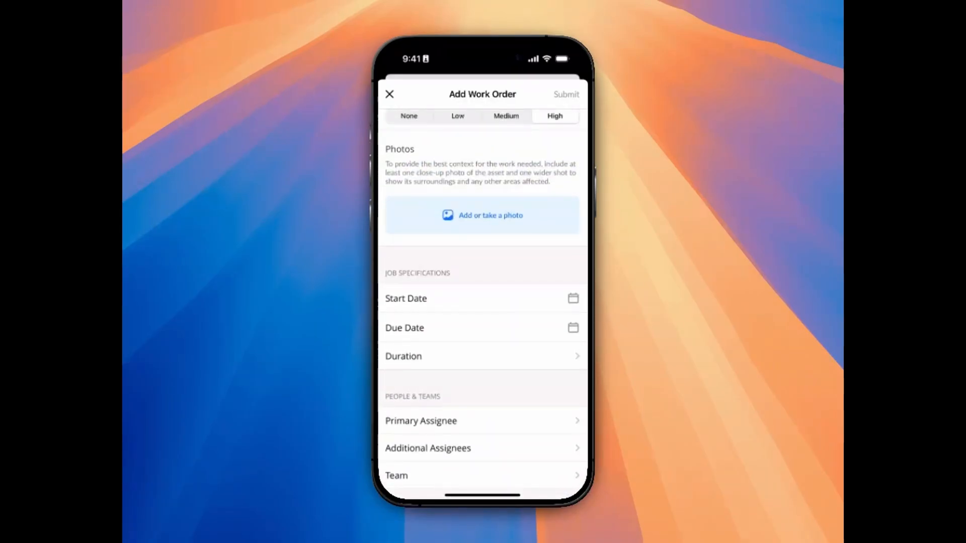
pyautogui.scroll(5, 483, 302)
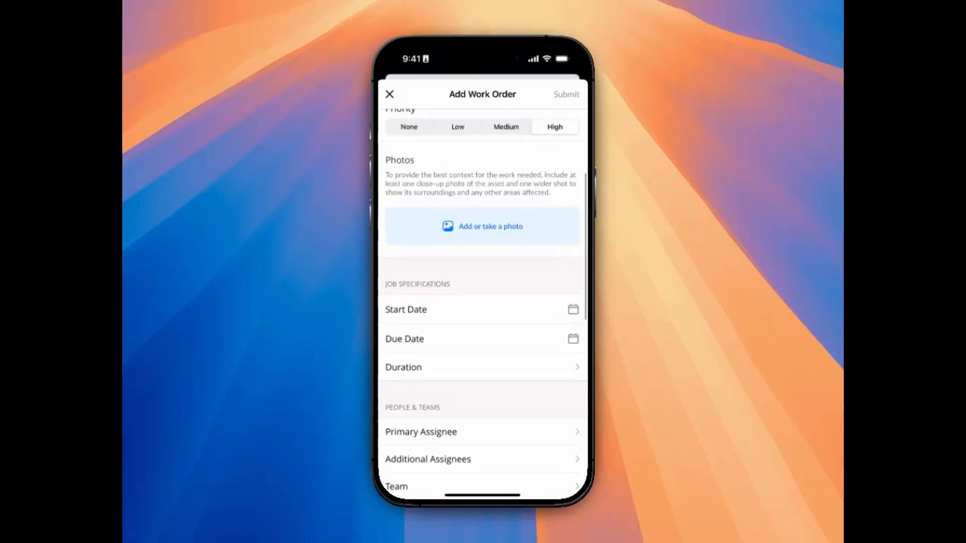